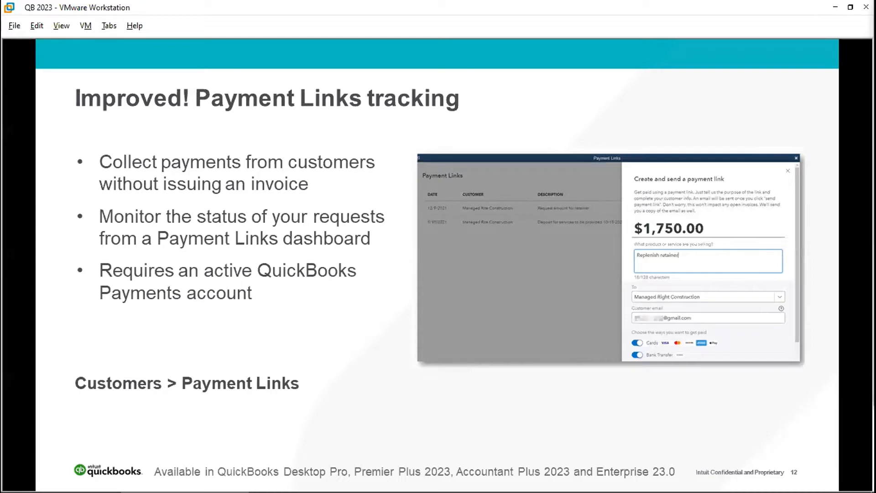
Switch to the Rock Castle Construction file and decline moving the icon bar, never showing it again
key("alt+Tab")
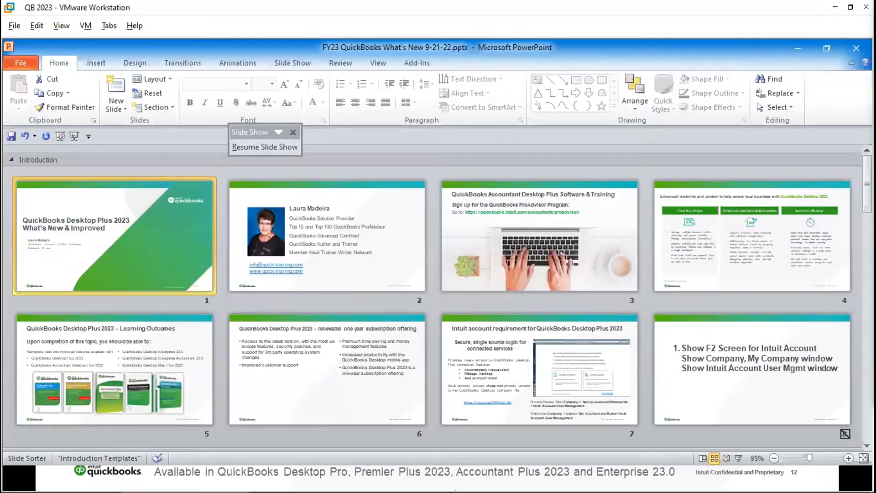
key("alt+Tab")
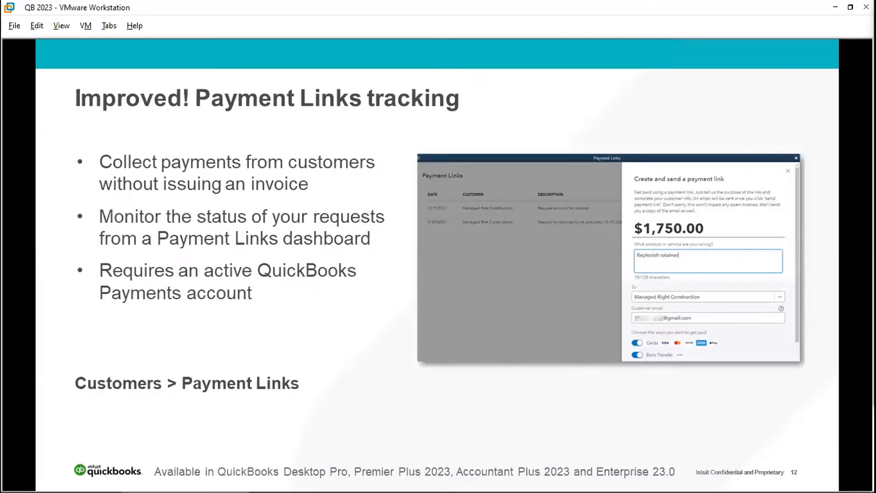
key("alt+Tab")
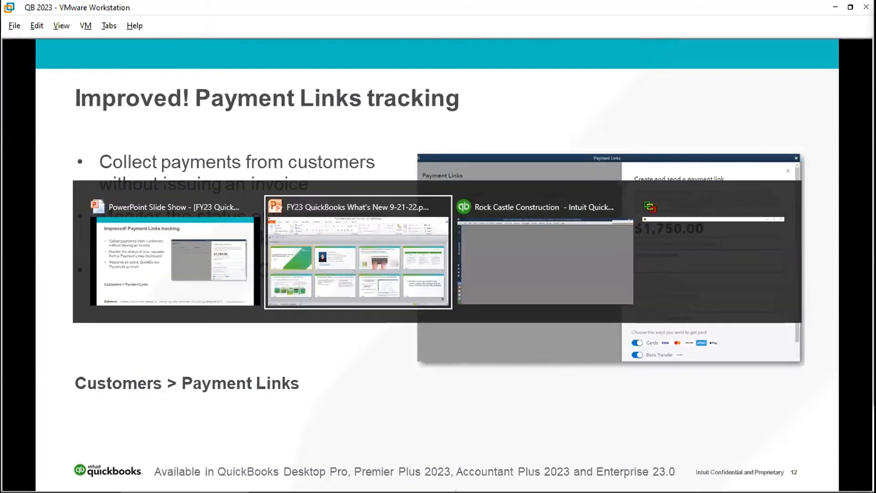
key("alt+Tab")
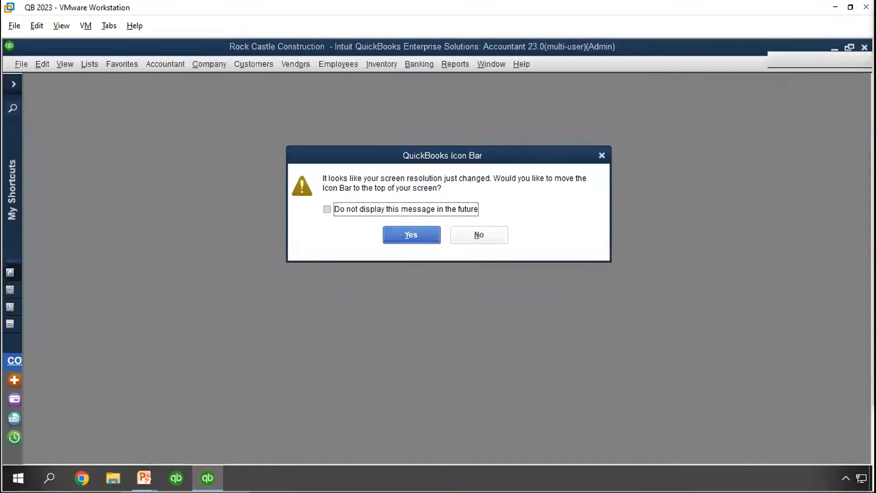
left_click(327, 210)
left_click(469, 232)
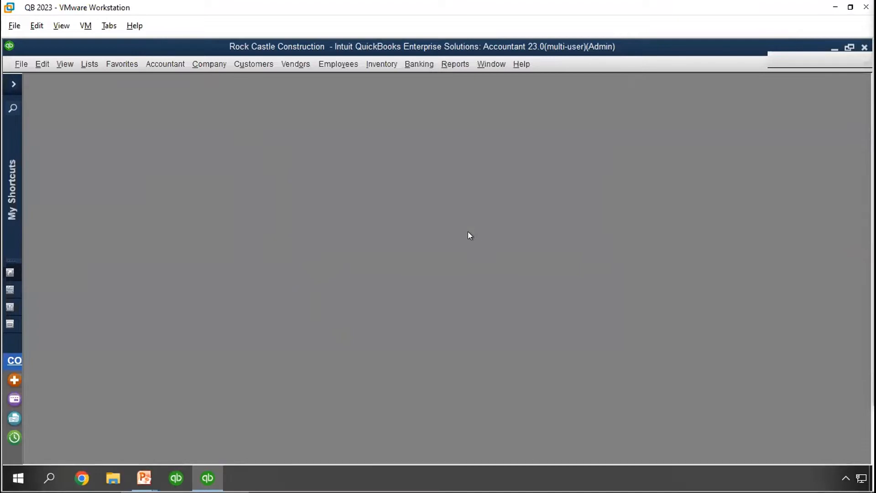
Open the Cash Flow Hub from the Company menu
left_click(218, 65)
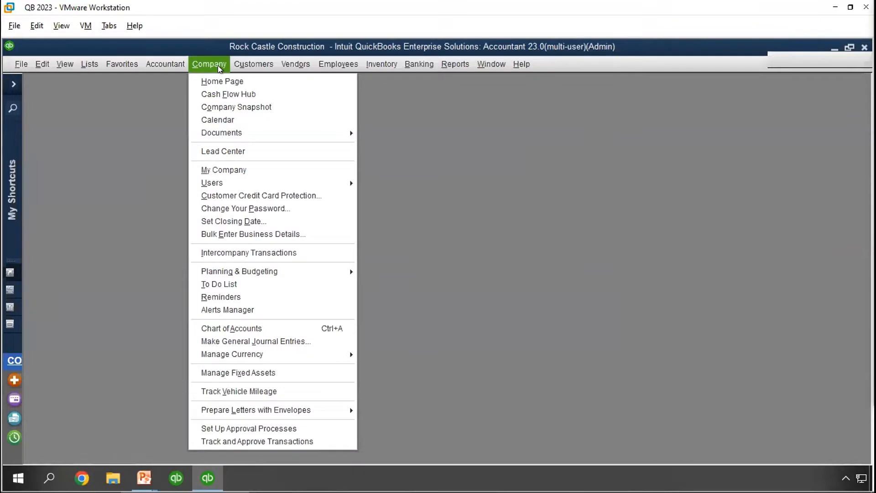
left_click(218, 91)
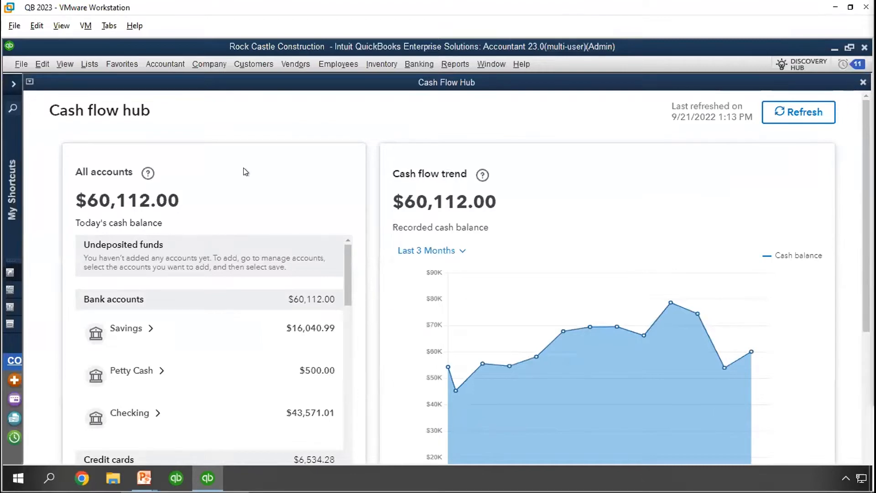
scroll(245, 172, "down", 3)
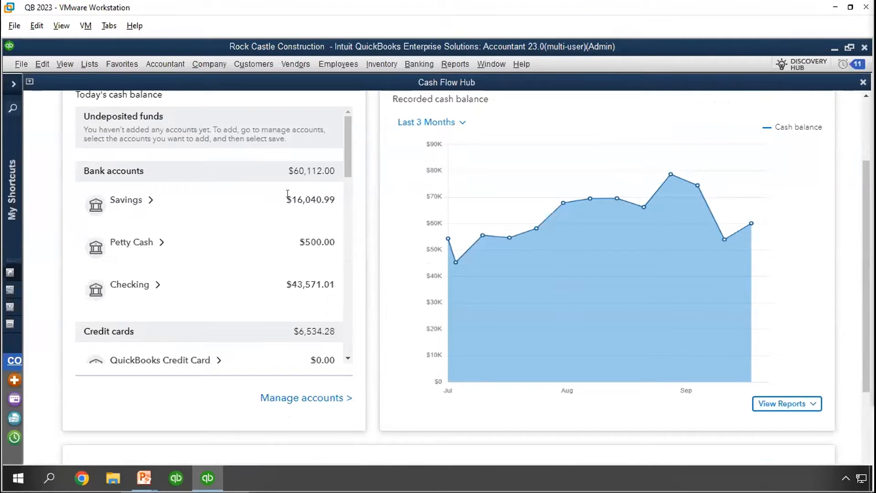
scroll(258, 308, "up", 3)
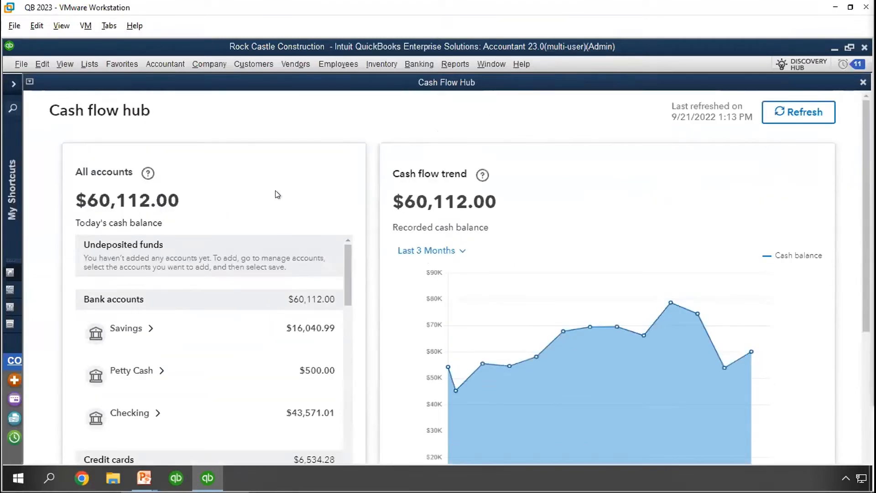
mouse_move(481, 364)
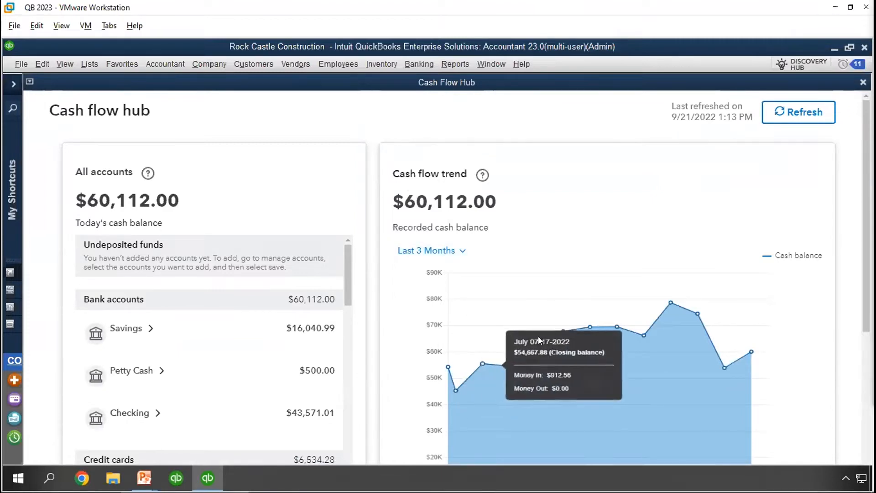
mouse_move(539, 339)
mouse_move(671, 303)
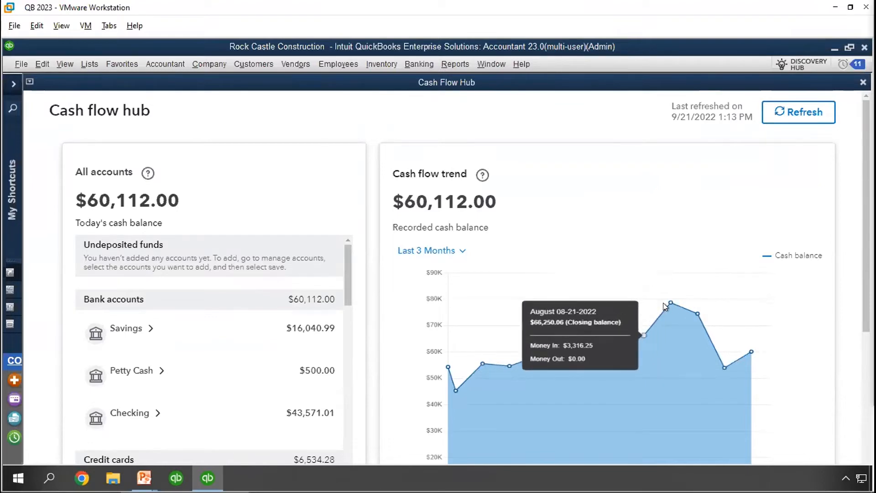
scroll(664, 303, "down", 3)
scroll(664, 303, "down", 2)
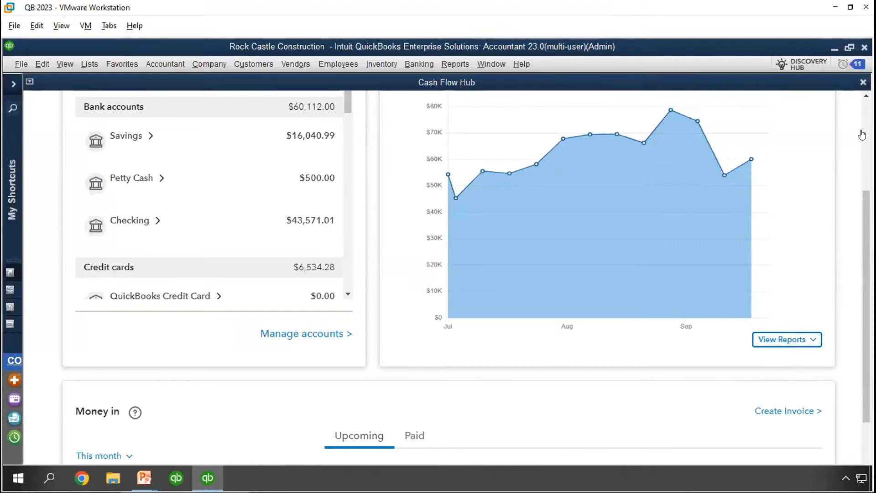
scroll(803, 130, "up", 4)
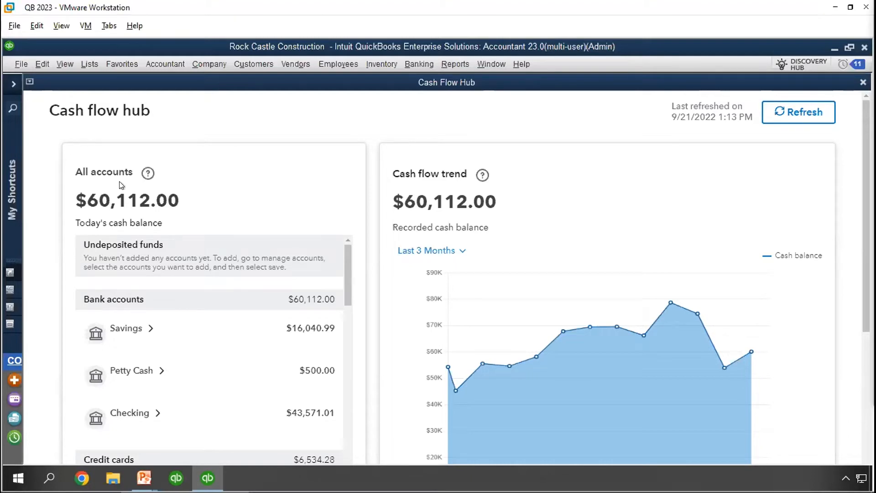
scroll(121, 185, "down", 2)
scroll(152, 235, "down", 2)
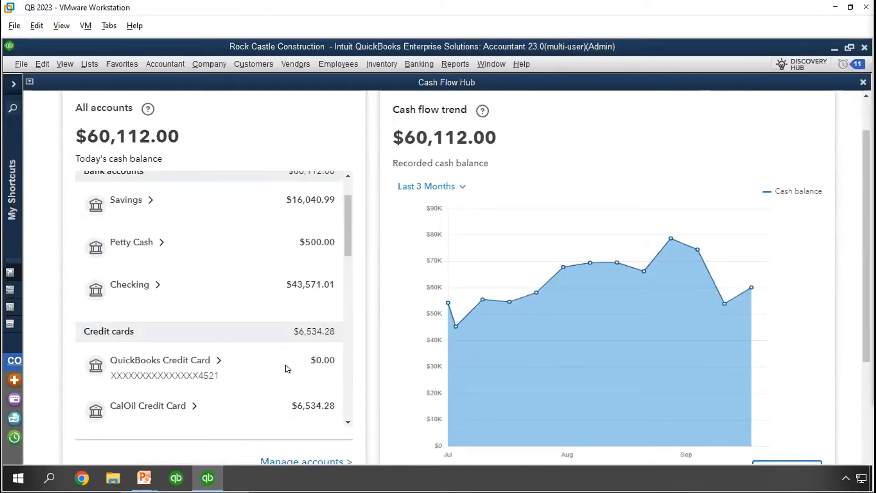
scroll(285, 369, "down", 3)
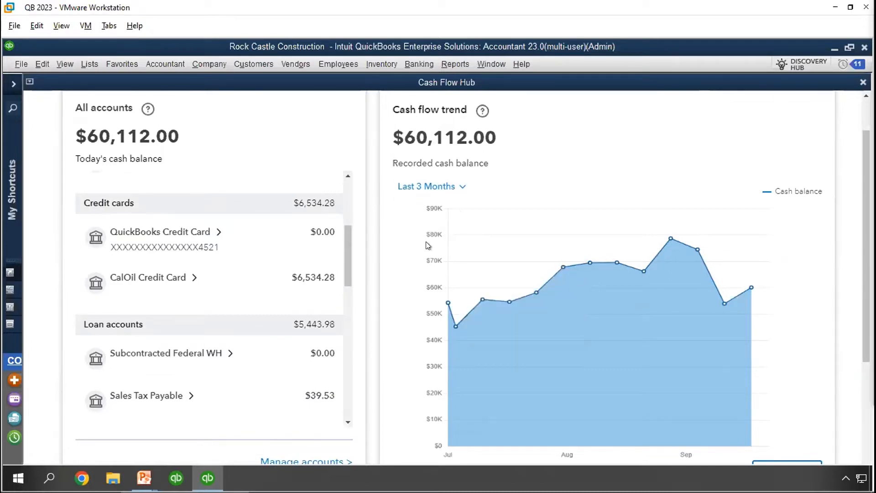
mouse_move(461, 335)
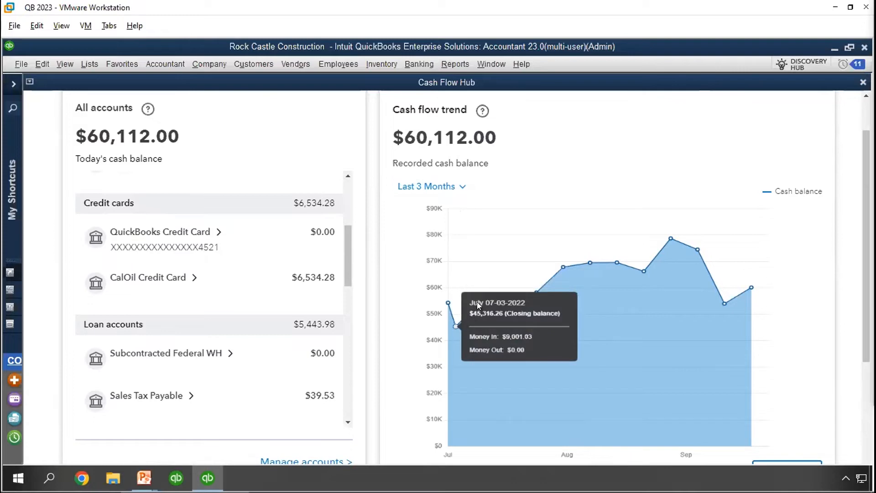
mouse_move(478, 305)
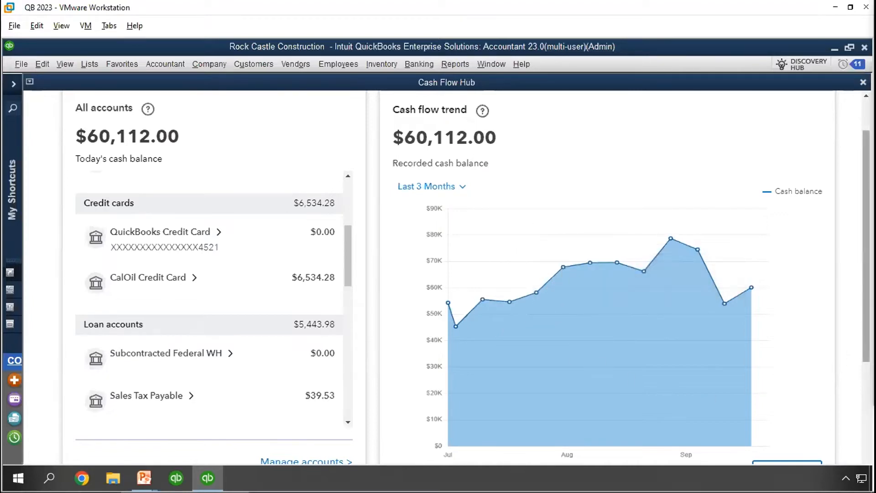
scroll(795, 366, "down", 3)
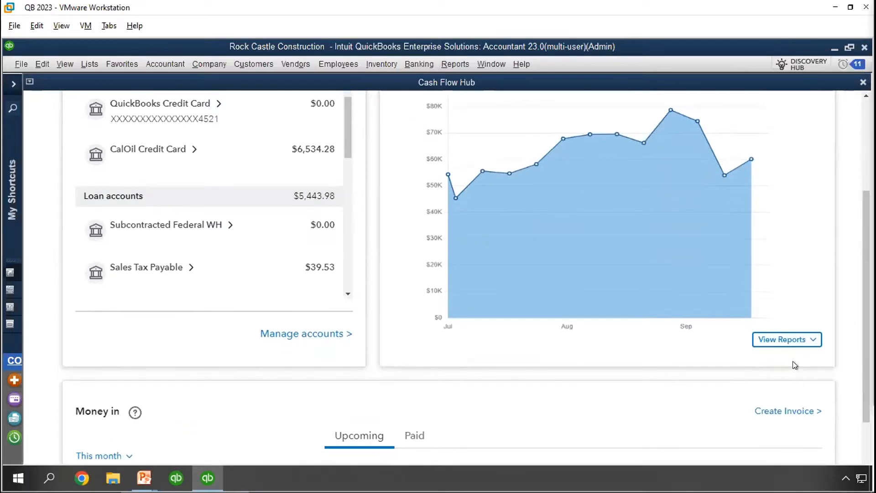
left_click(790, 346)
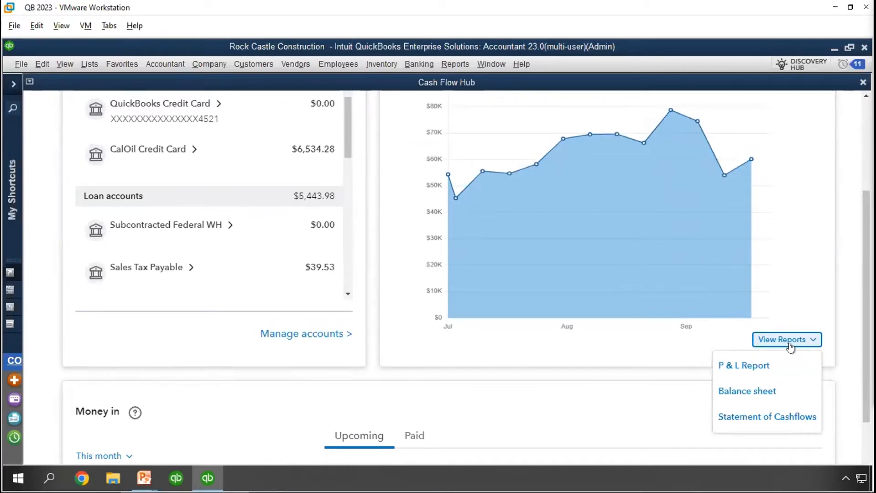
left_click_drag(866, 382, 858, 473)
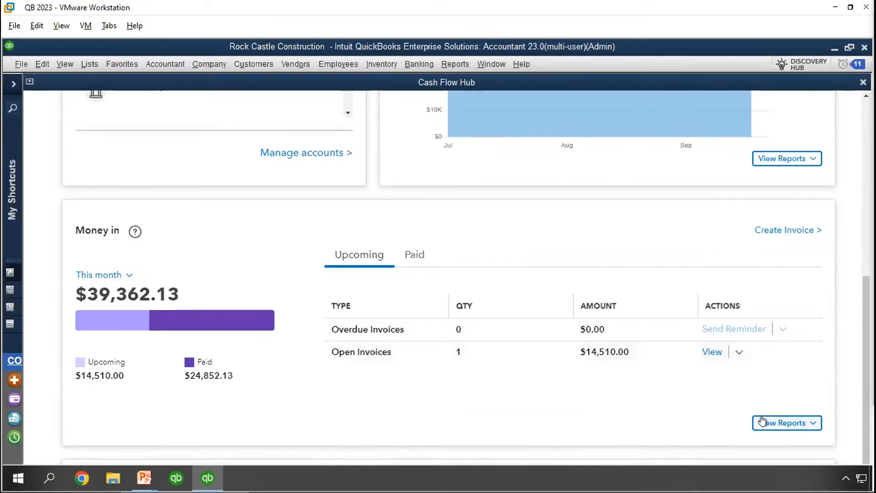
Show the paid bills under Money out, then close the Cash Flow Hub
scroll(764, 420, "down", 3)
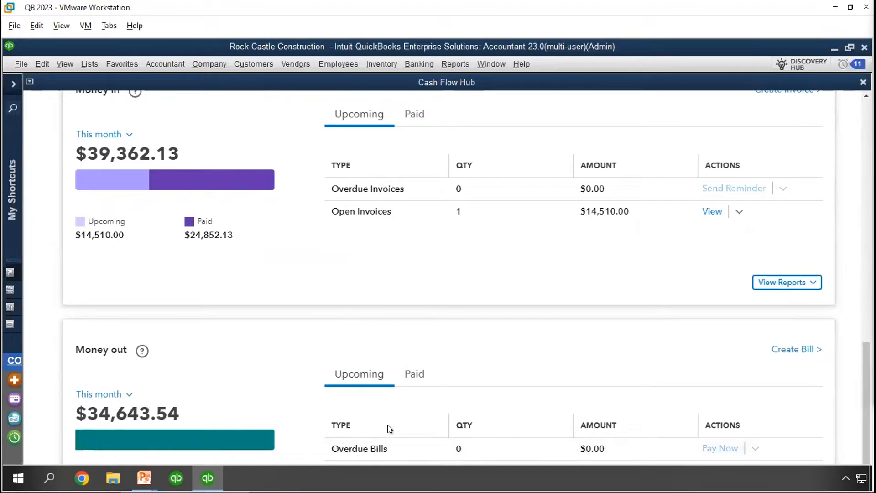
left_click(415, 373)
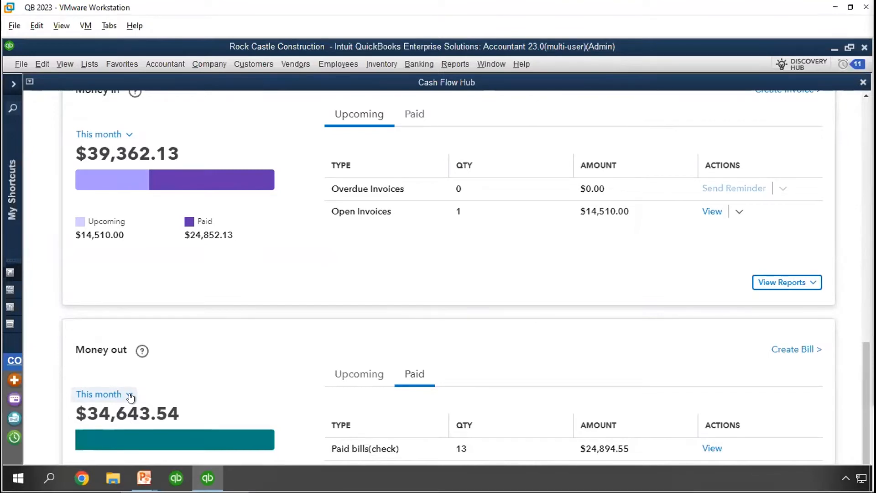
scroll(130, 397, "up", 10)
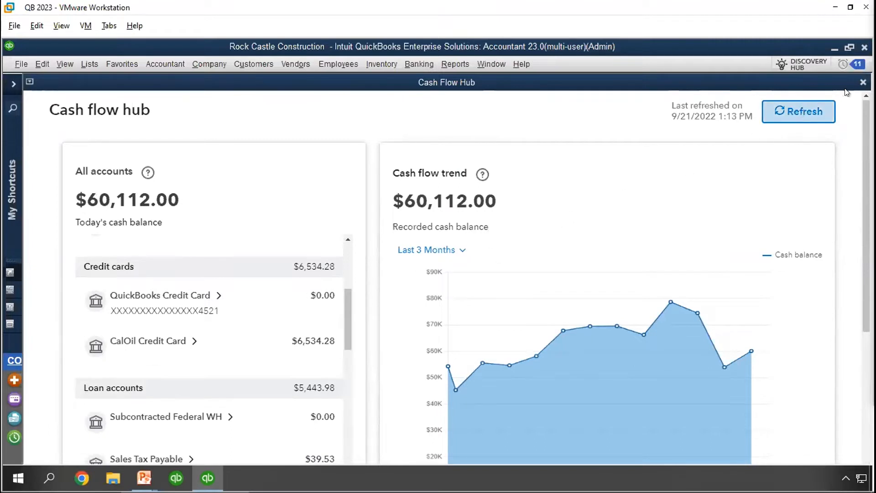
left_click(863, 82)
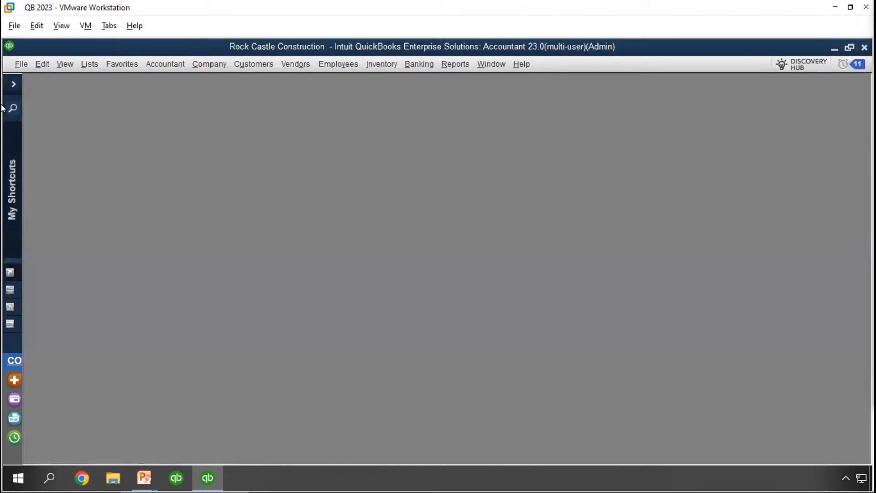
Open Track Vehicle Mileage from the Company menu
left_click(199, 64)
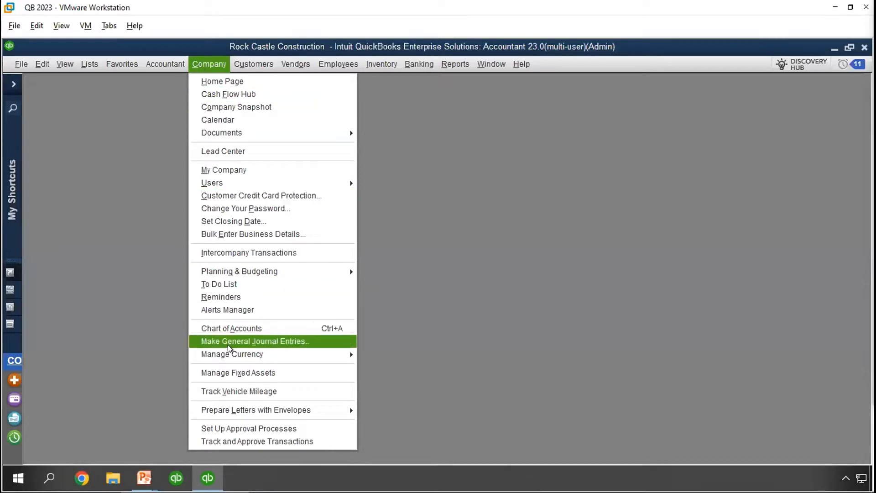
left_click(282, 391)
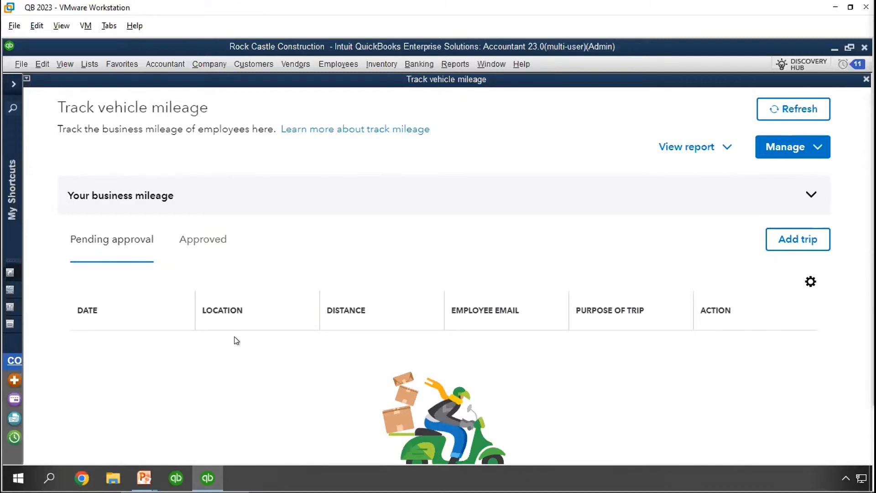
Preview the mileage report and vehicle options, then list approved trips like 15 and 48 miles
left_click(718, 149)
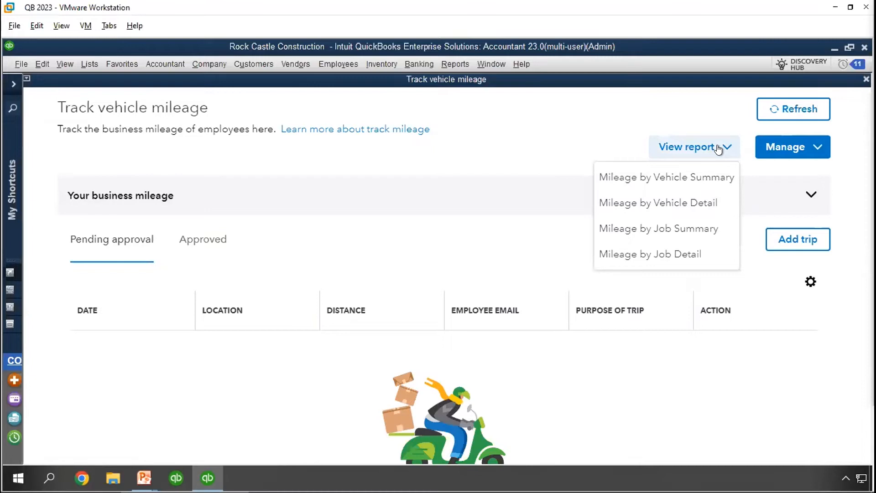
left_click(771, 154)
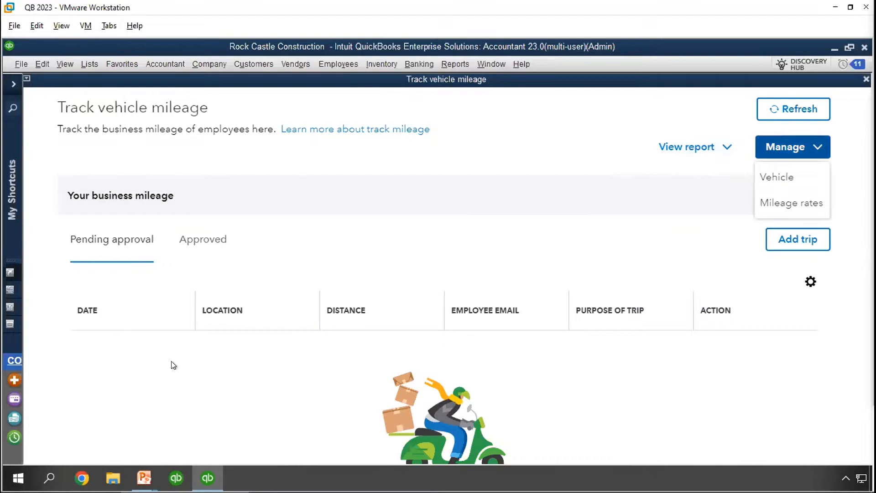
left_click(211, 247)
scroll(210, 249, "down", 1)
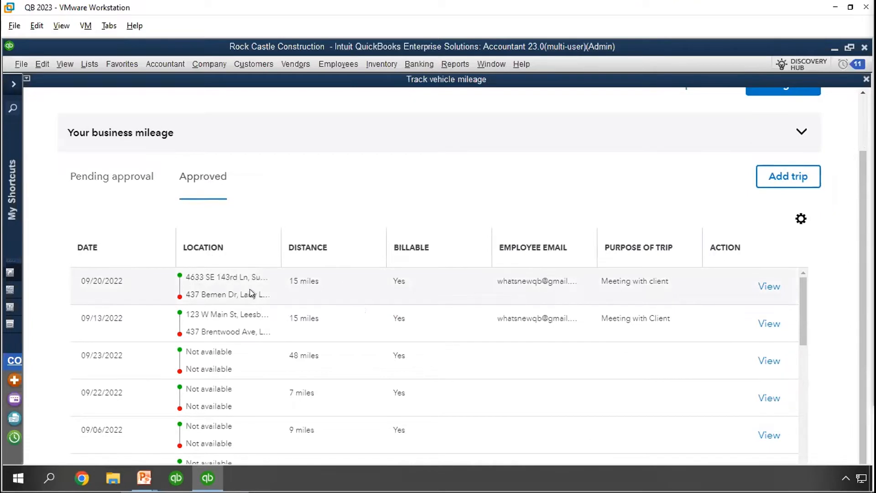
View the 09/20/2022 trip's details, then close the Track vehicle mileage window
left_click(755, 289)
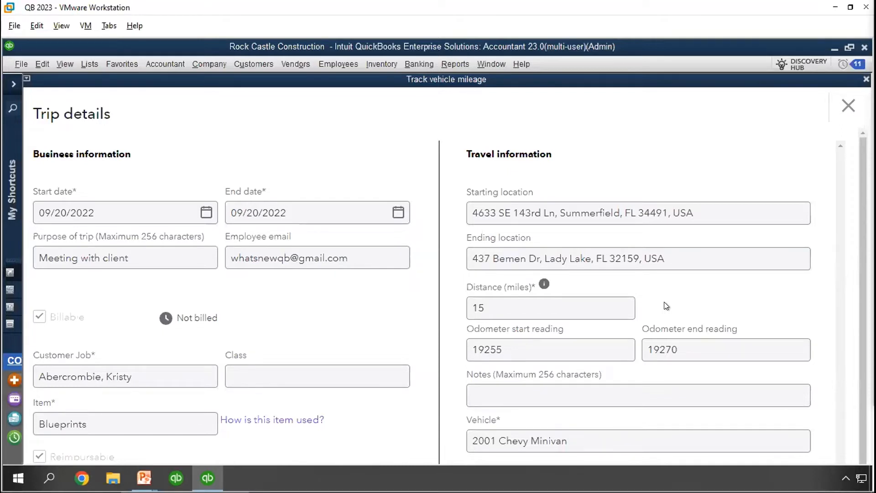
scroll(415, 350, "down", 1)
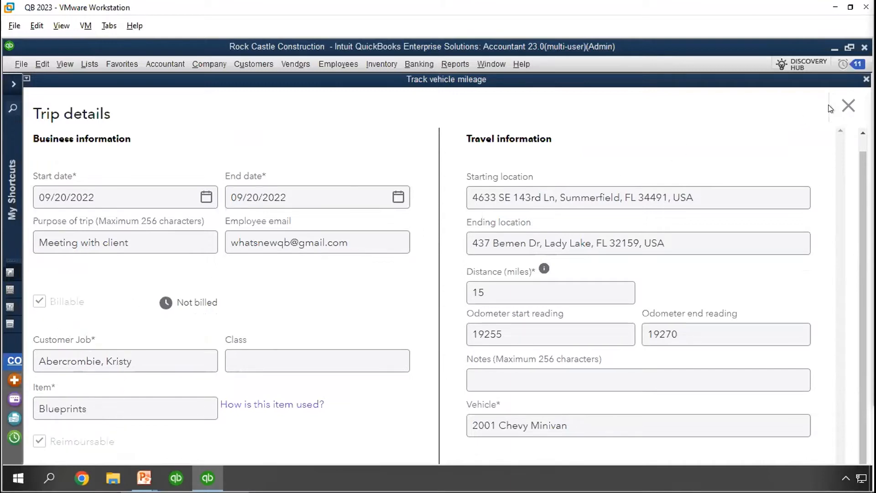
left_click(866, 80)
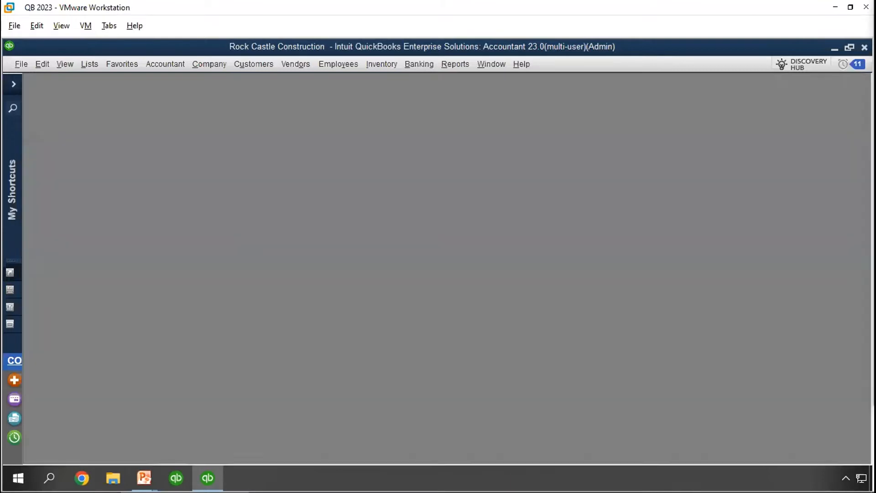
left_click(240, 62)
left_click(255, 141)
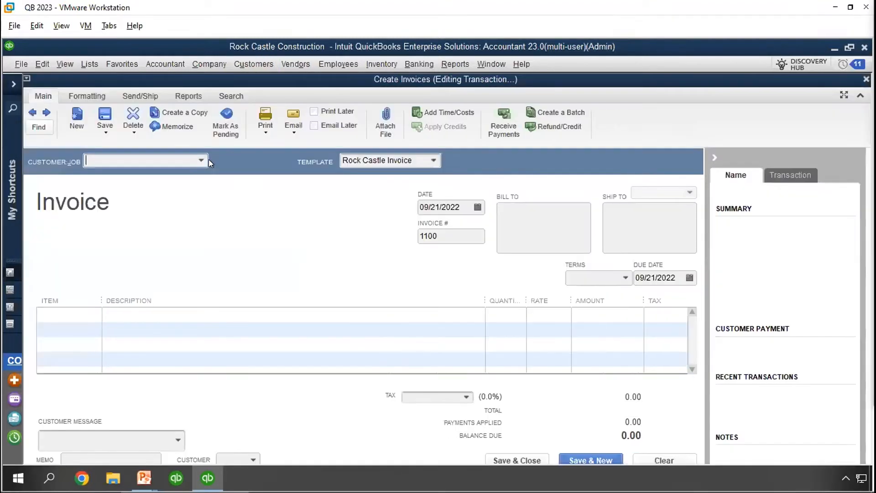
left_click(197, 160)
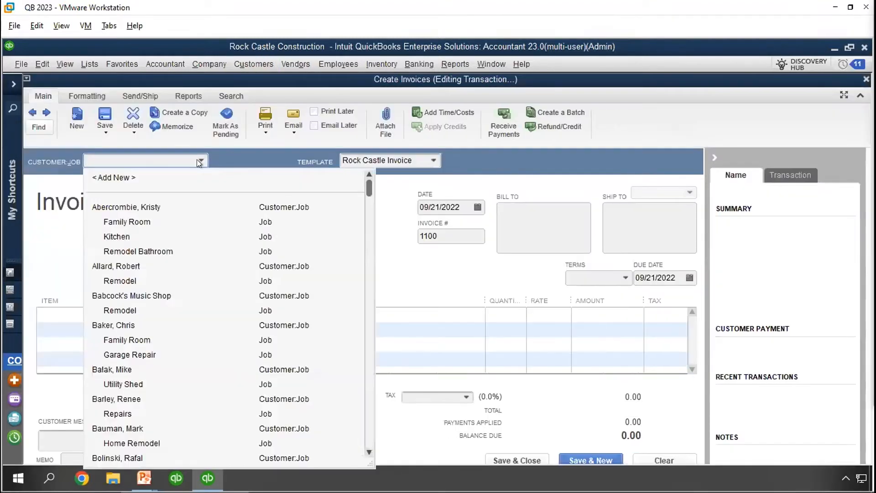
left_click(153, 207)
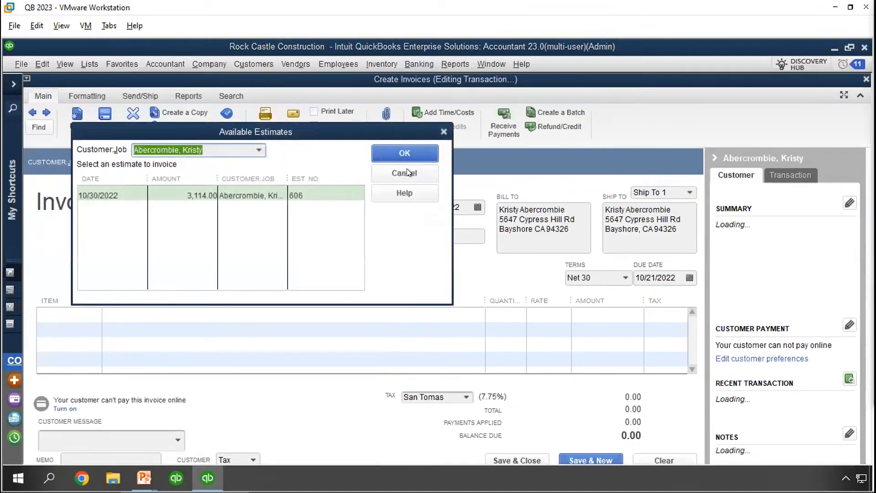
left_click(407, 173)
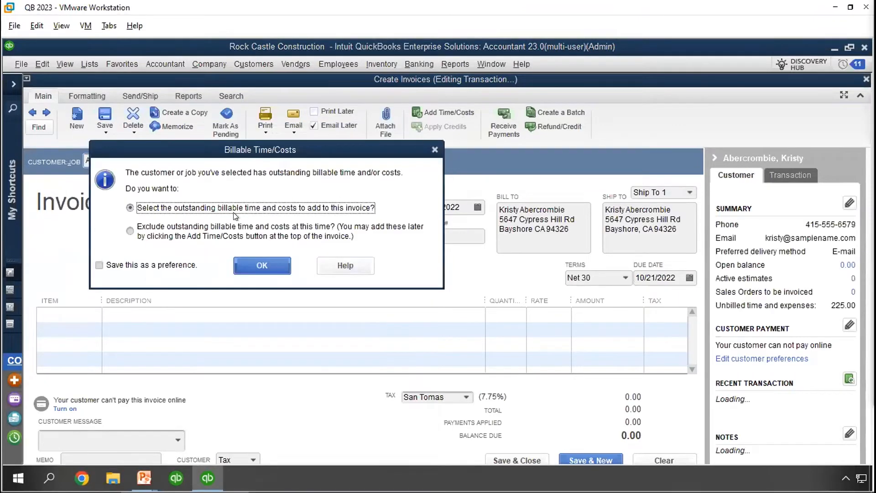
left_click(275, 264)
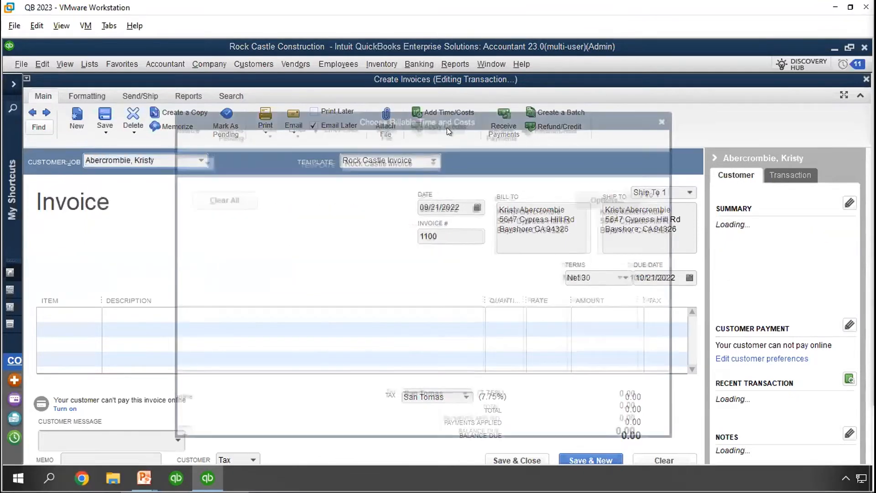
left_click(436, 173)
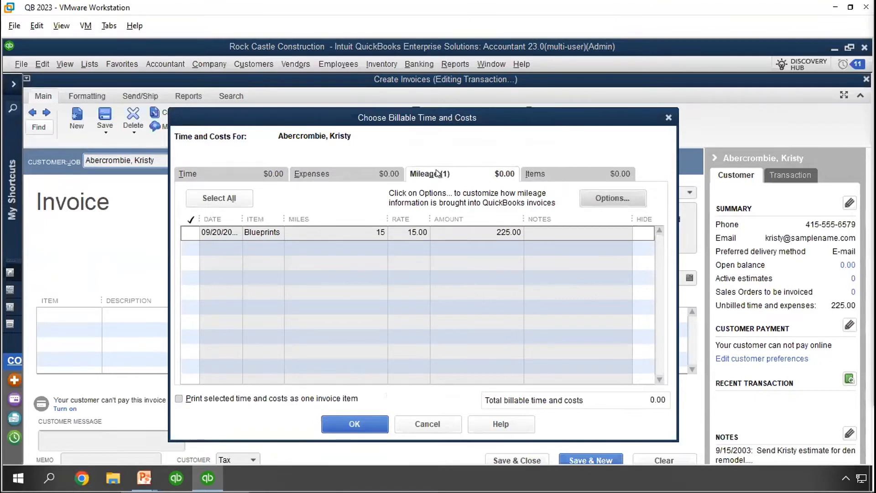
left_click(357, 419)
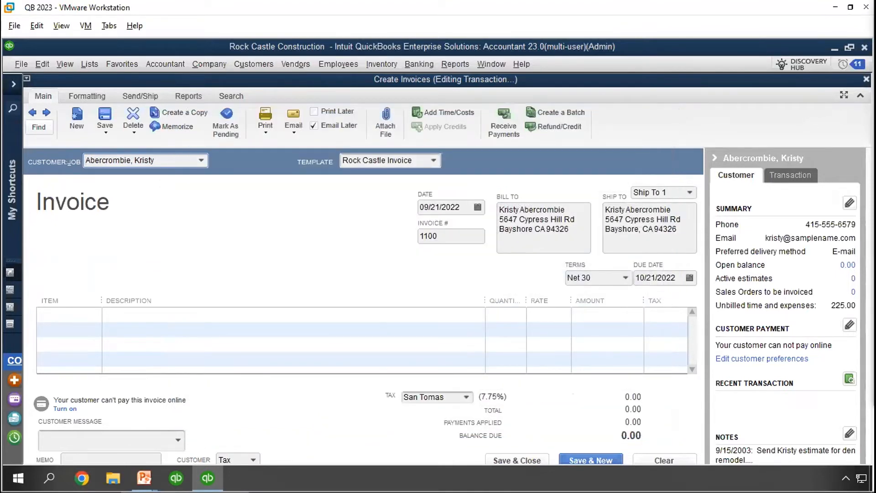
left_click(867, 80)
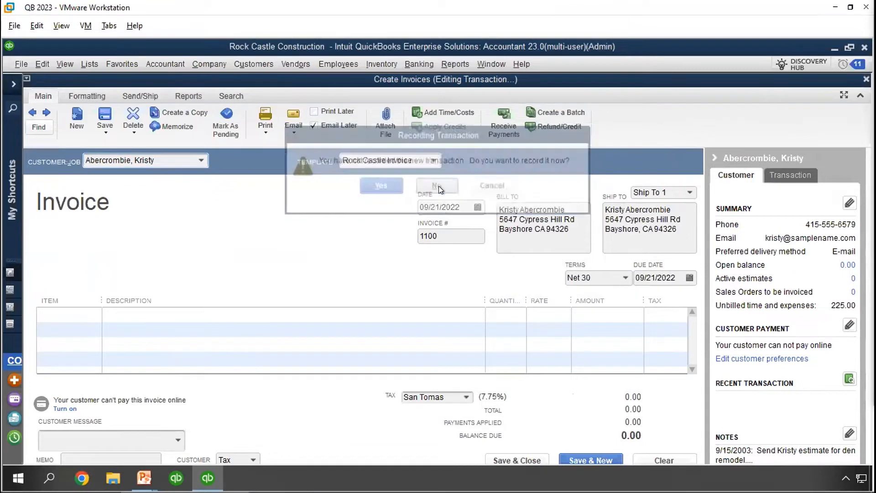
left_click(437, 186)
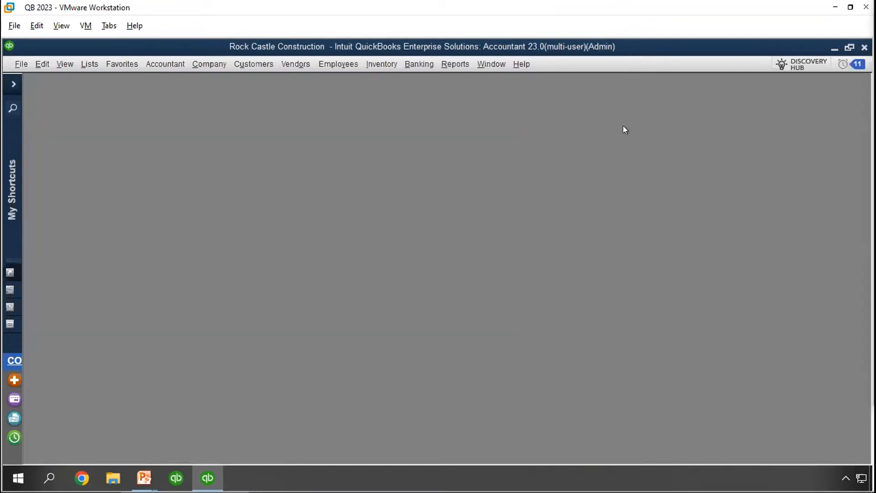
Show the Banking menu's Bank Feeds submenu, including participating financial institutions
left_click(424, 65)
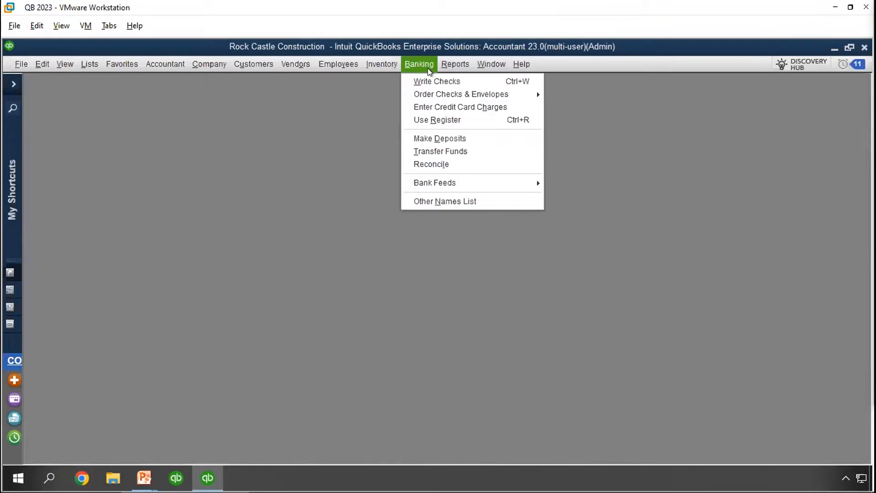
mouse_move(437, 184)
mouse_move(530, 182)
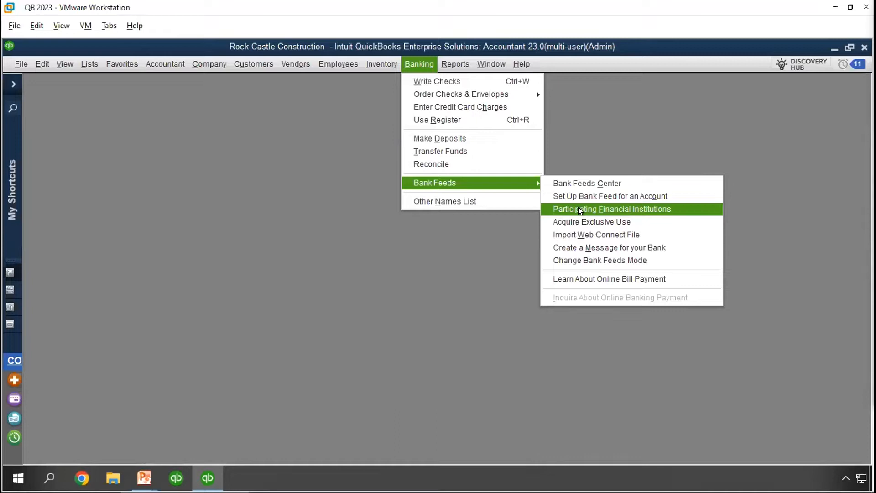
Dismiss the Banking menu and its Bank Feeds submenu
left_click(594, 139)
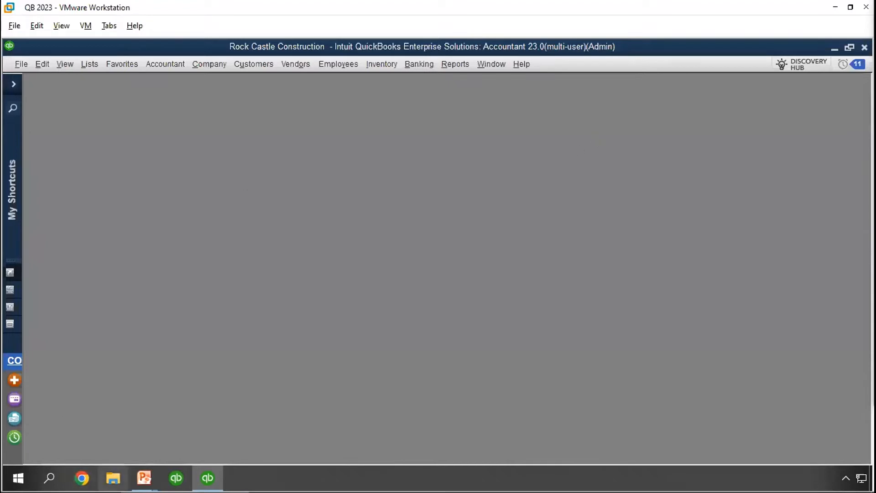
mouse_move(145, 478)
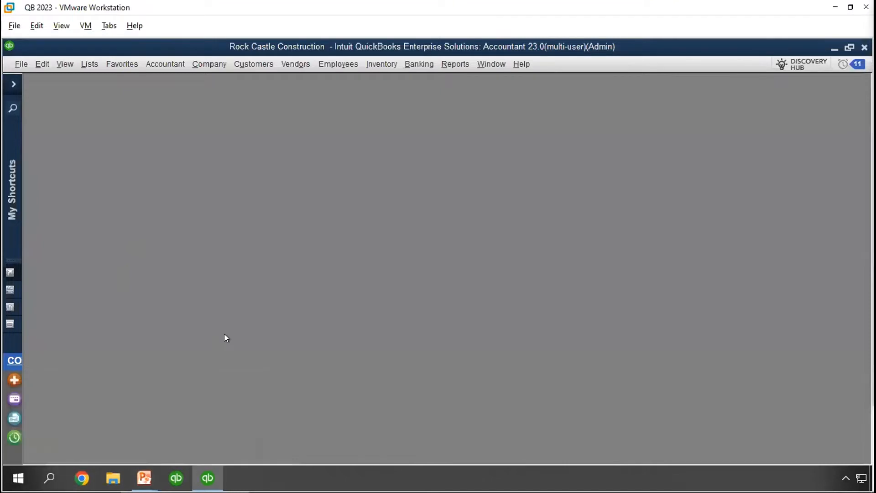
Switch back to the PowerPoint slide show and advance to the New! Node card reader slide
key("alt+Tab")
key("alt+Tab")
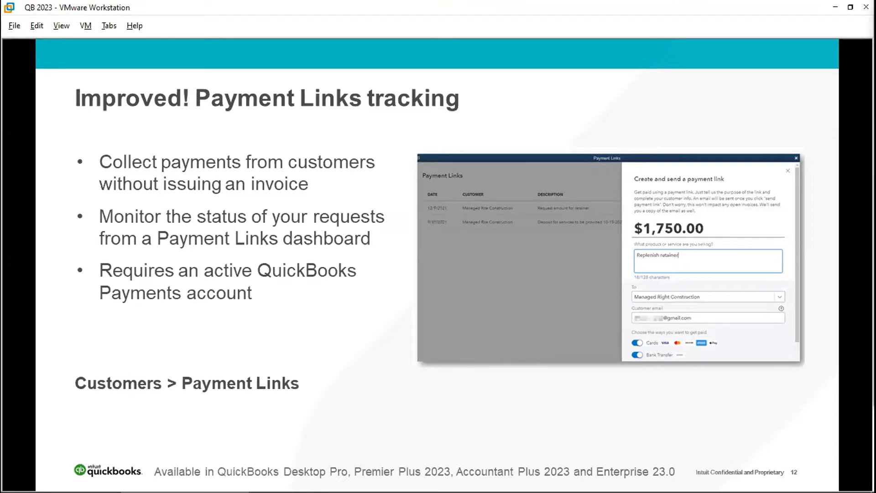
key("Right")
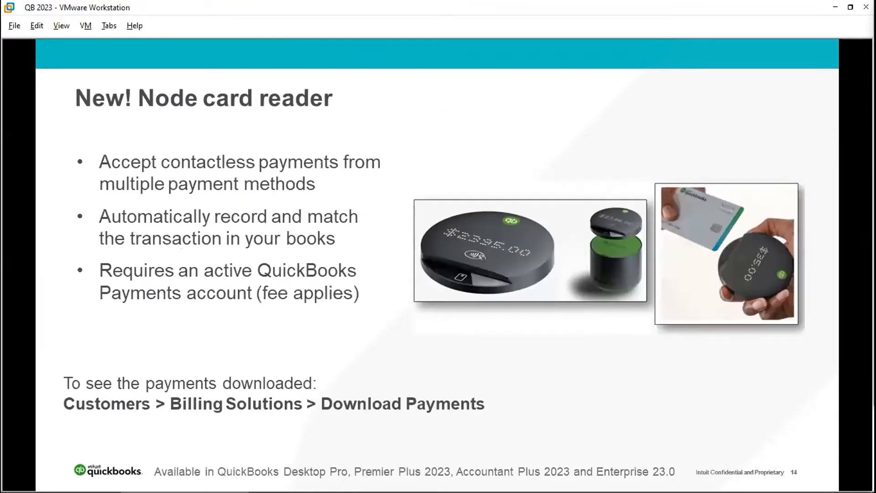
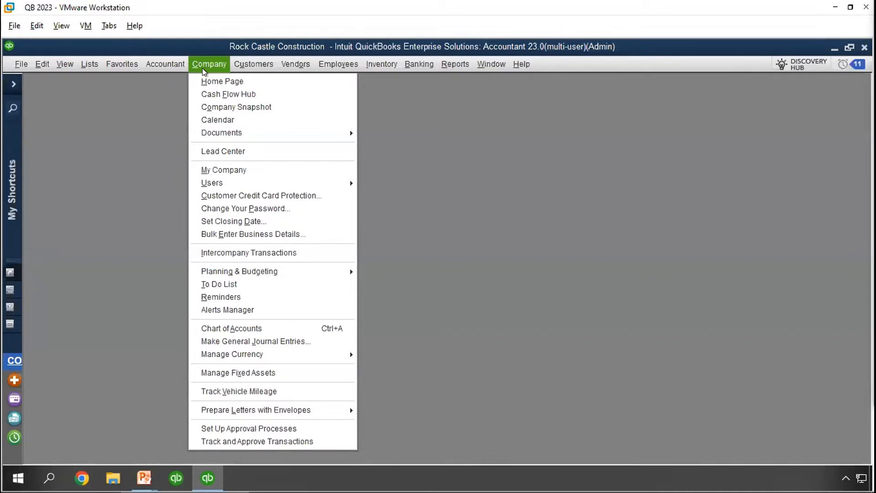
Open Rock Castle Construction's Intercompany Transactions and check the Pending my approval and Approved tiles for requests
left_click(225, 253)
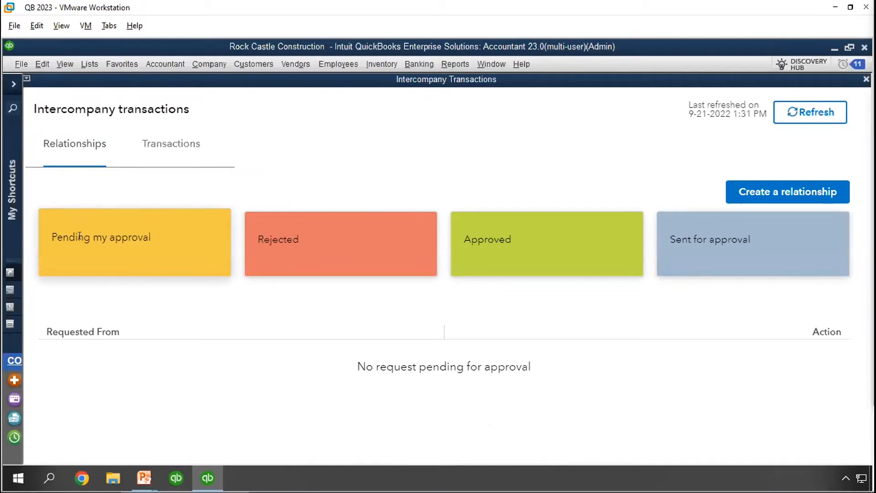
left_click(71, 263)
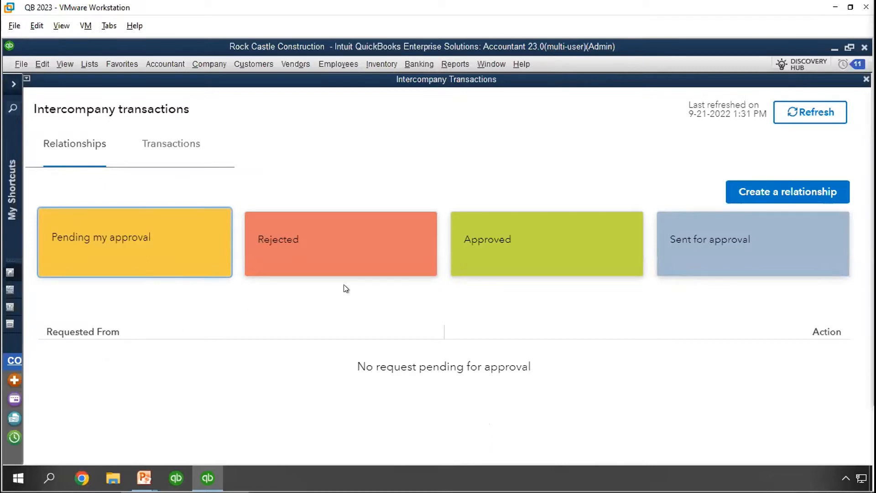
left_click(496, 260)
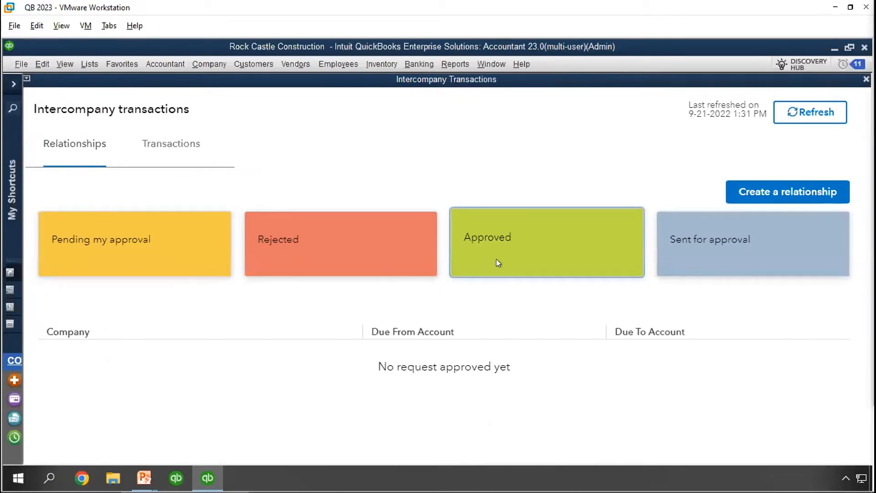
left_click(172, 231)
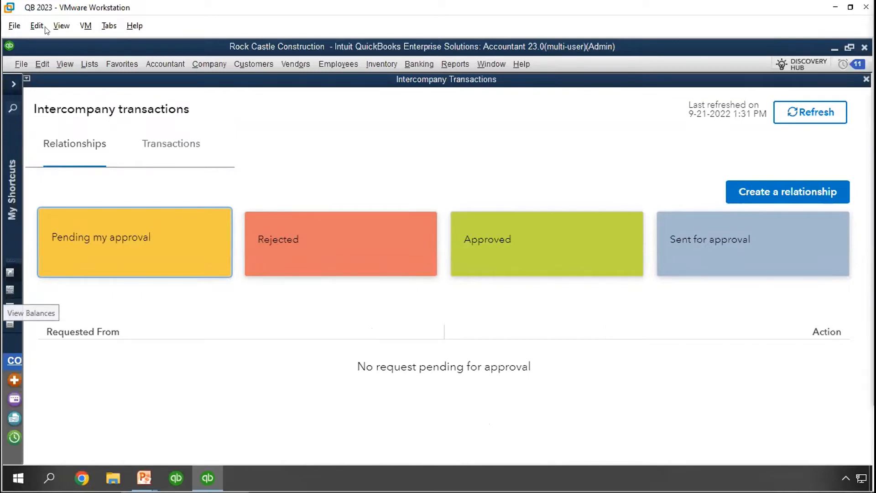
Open sample_advanced inventory business.qbw from recent companies and collapse the left shortcuts pane
left_click(18, 61)
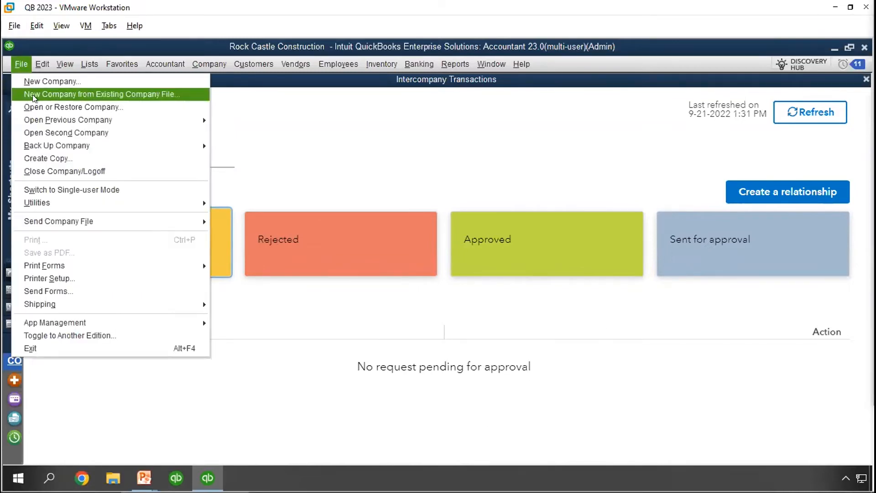
mouse_move(109, 118)
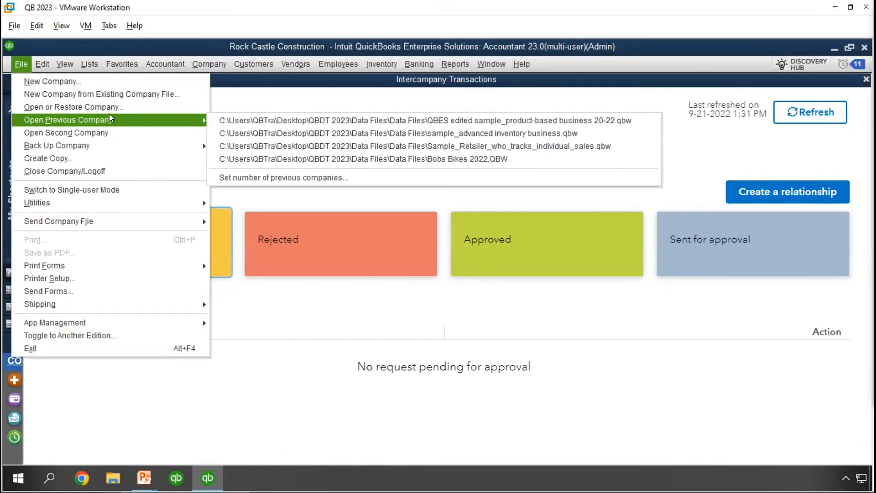
left_click(271, 133)
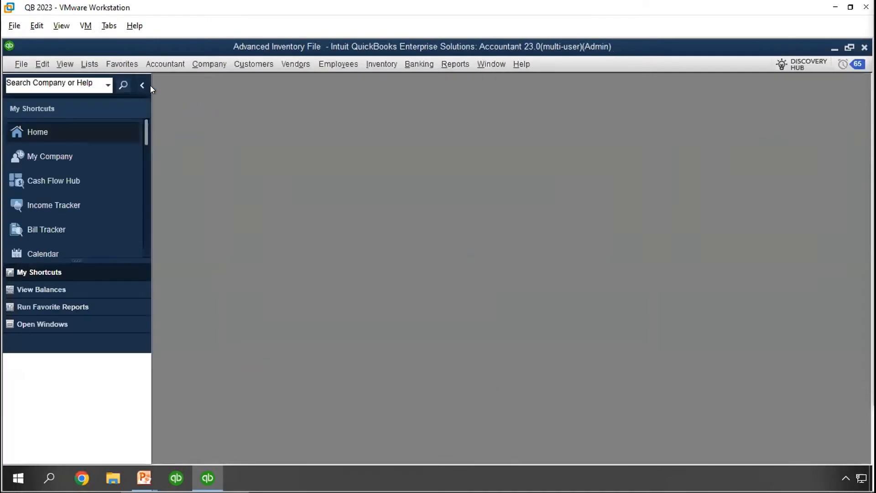
left_click(136, 82)
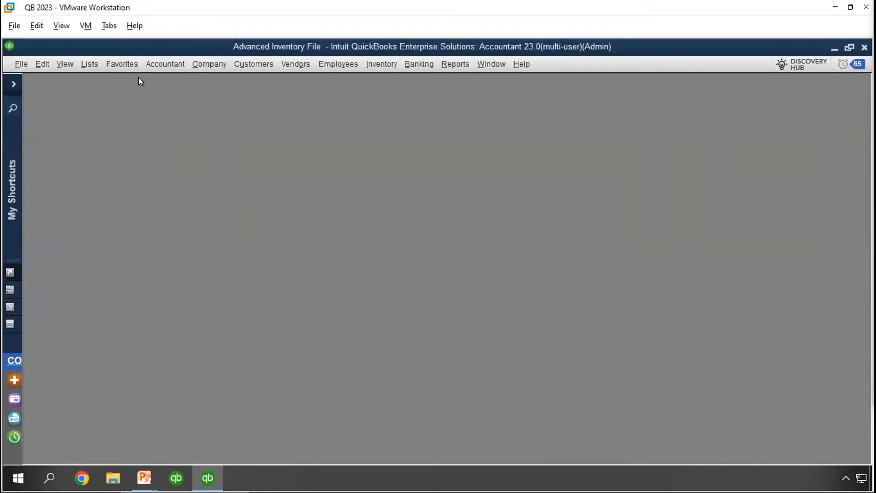
left_click(89, 66)
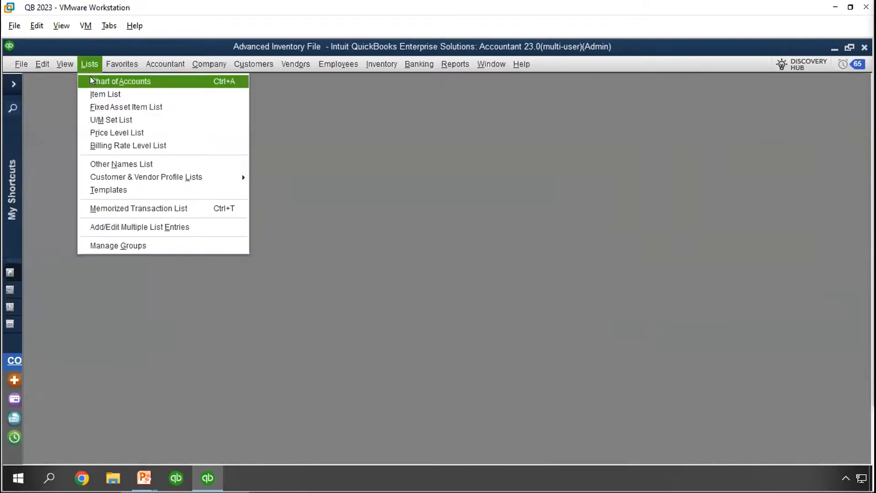
left_click(90, 78)
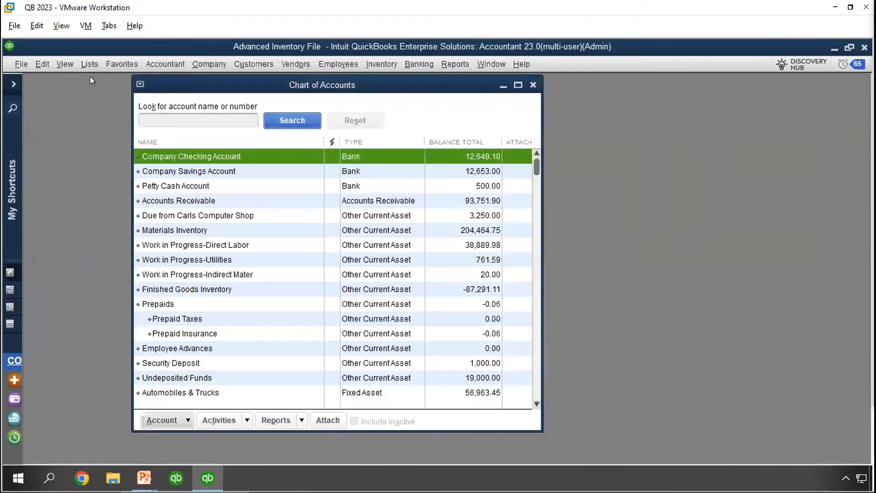
left_click(150, 220)
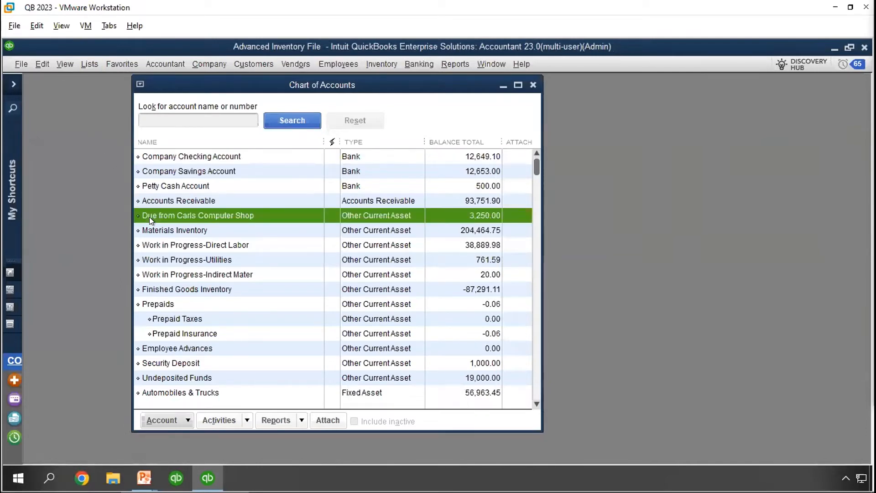
scroll(149, 217, "down", 3)
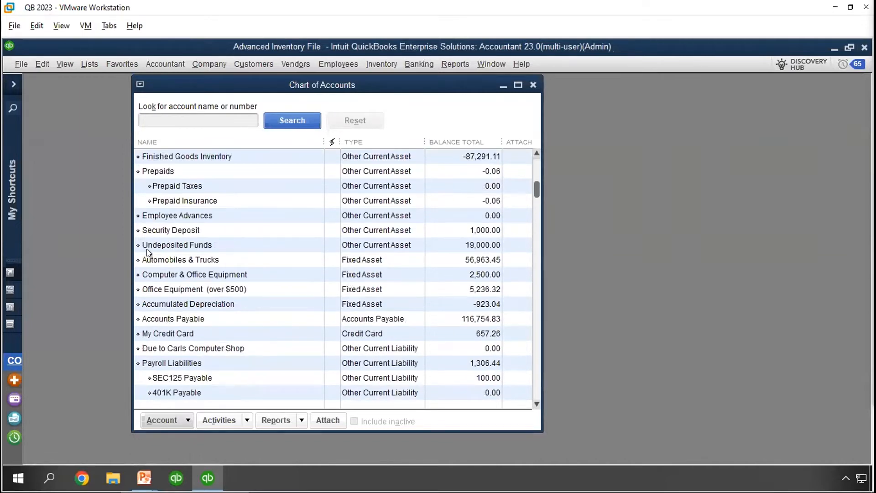
scroll(146, 248, "down", 1)
left_click(146, 306)
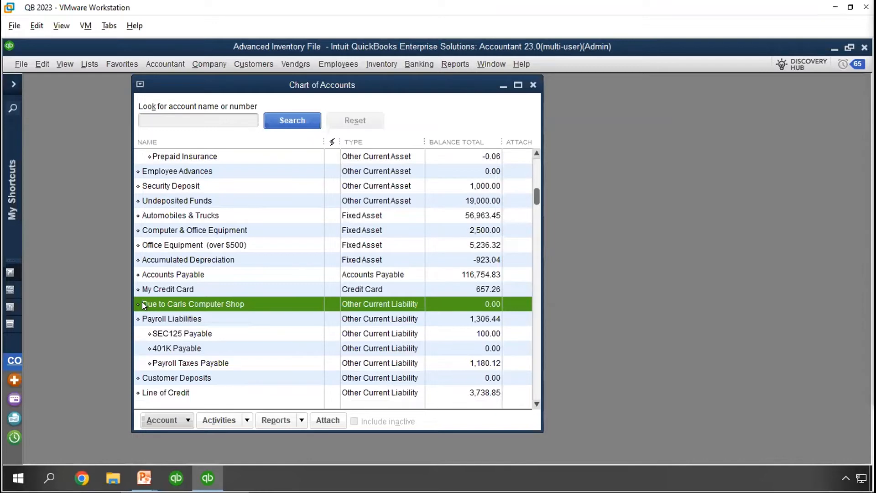
left_click(532, 85)
Open Company > Intercompany Transactions and sign in to the Intuit account with its password
left_click(210, 64)
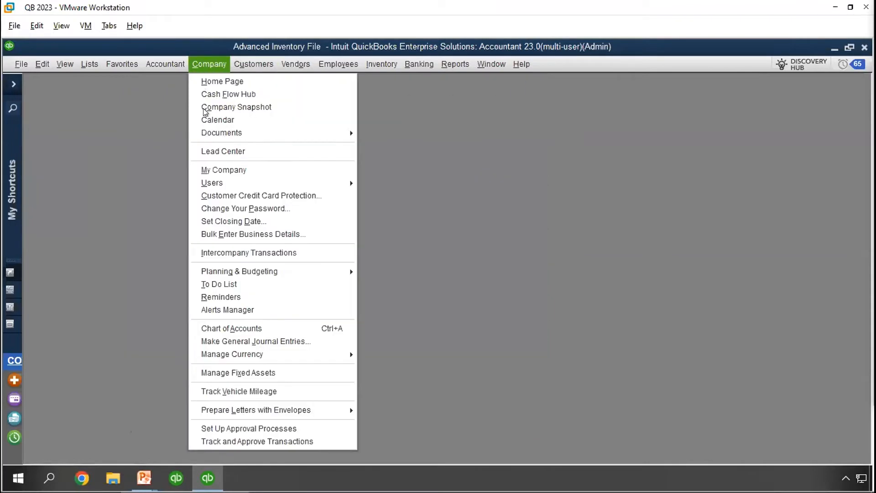
left_click(234, 252)
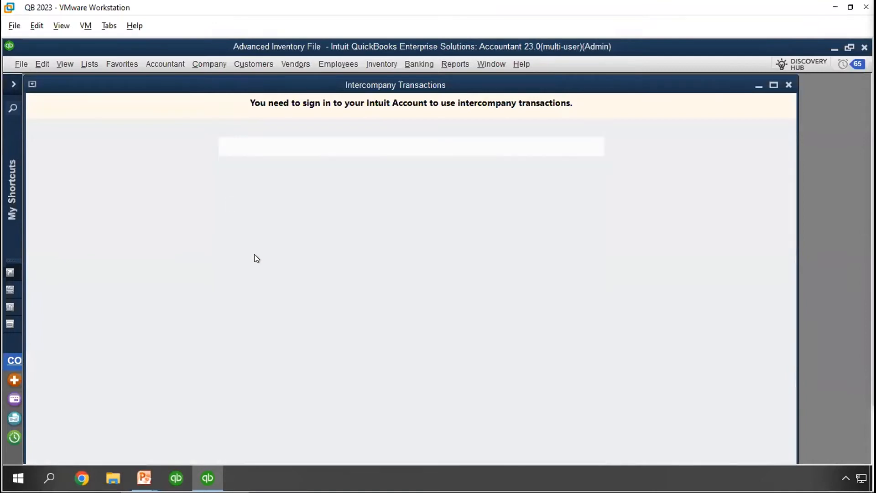
left_click(327, 344)
type("••")
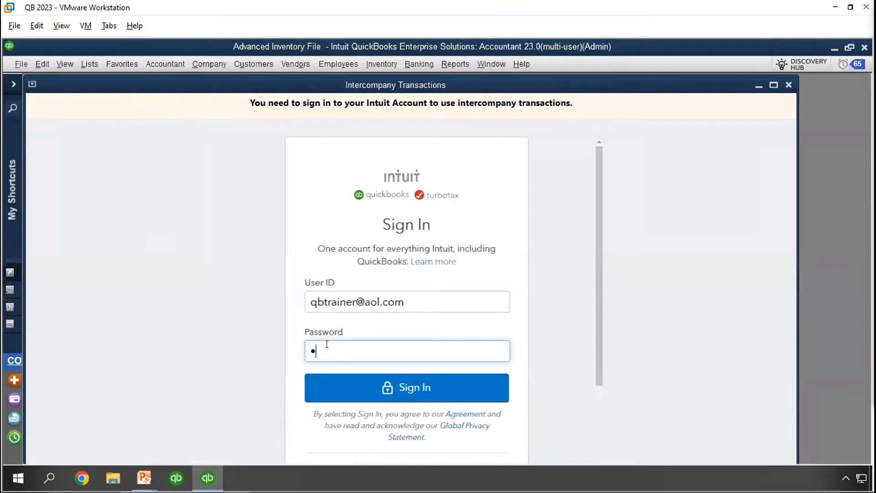
type("•••••••")
left_click(346, 387)
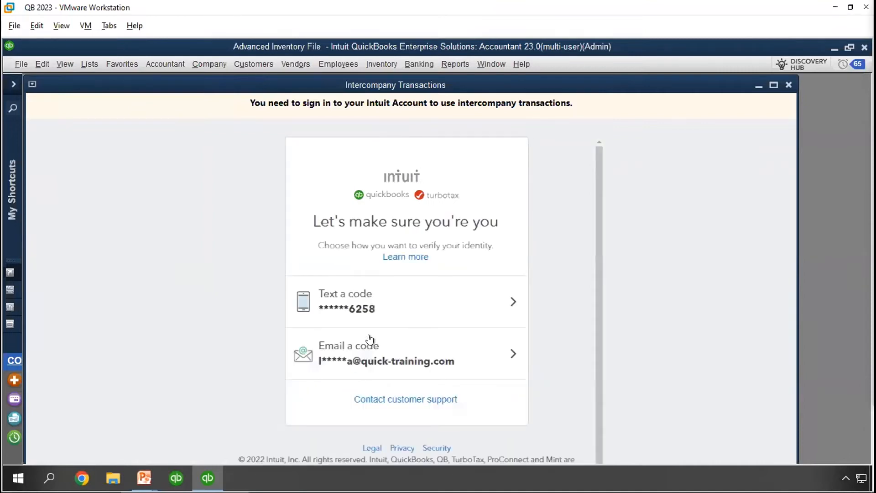
Verify the sign-in with a text-message verification code
left_click(385, 294)
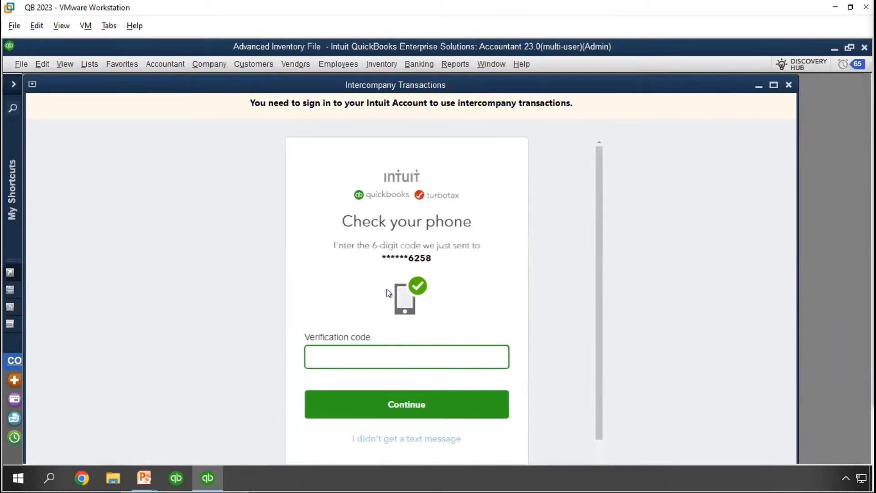
left_click(349, 360)
left_click(373, 402)
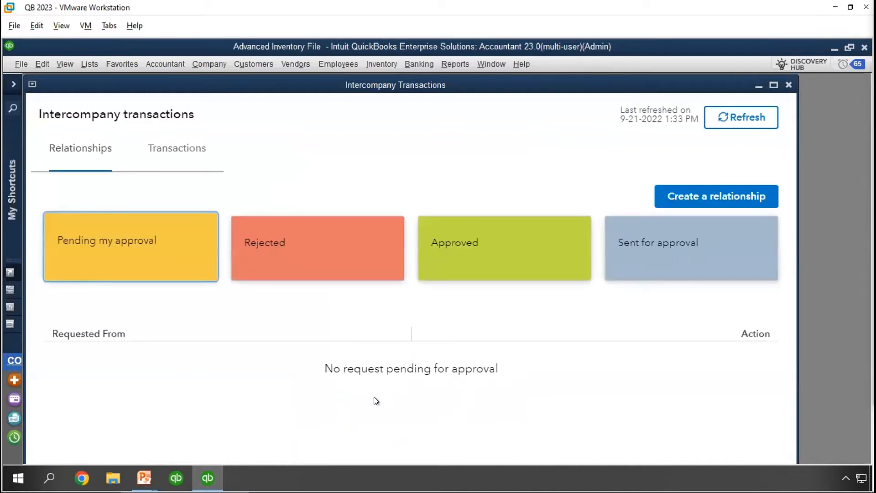
Check the Approved and Pending my approval tiles for Carl's Computer Shop, then close Intercompany Transactions
left_click(469, 262)
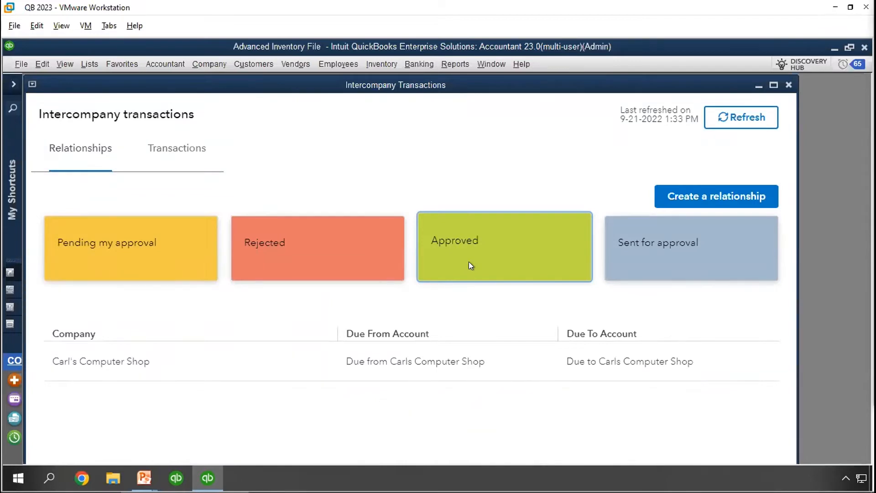
left_click(148, 268)
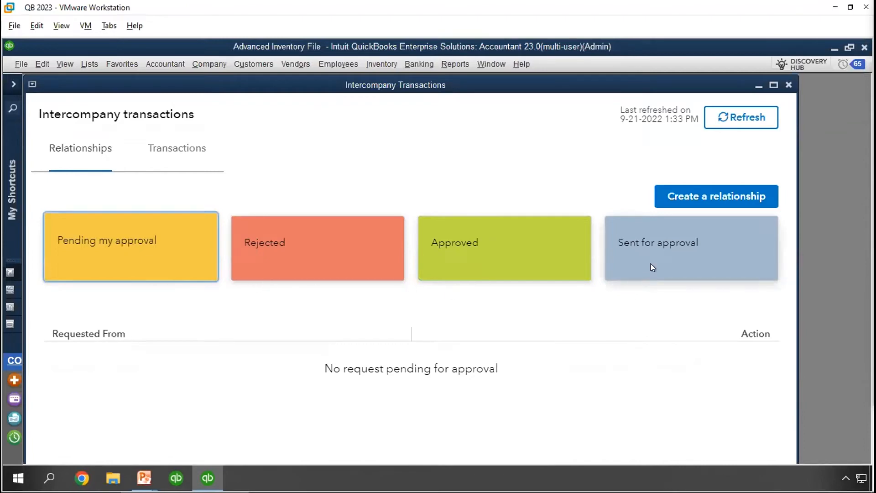
left_click(789, 86)
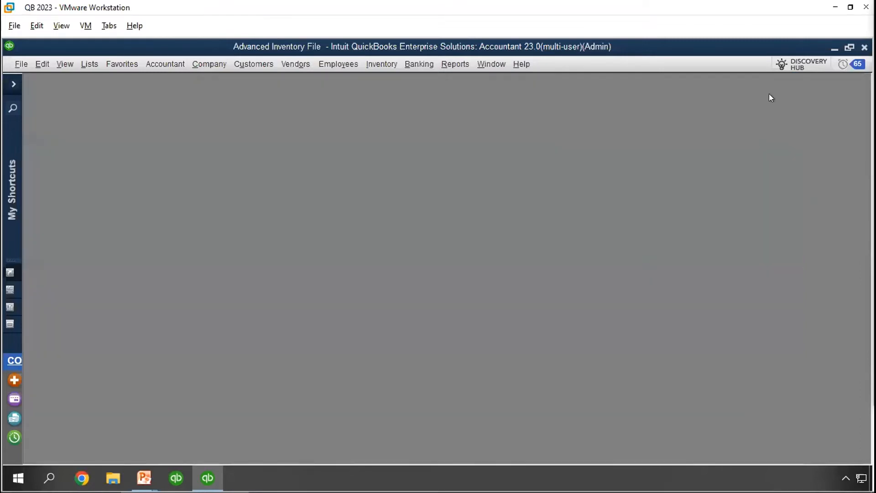
Start a new bill, mark it intercompany, and stop the one-line-item notice from reappearing
left_click(310, 64)
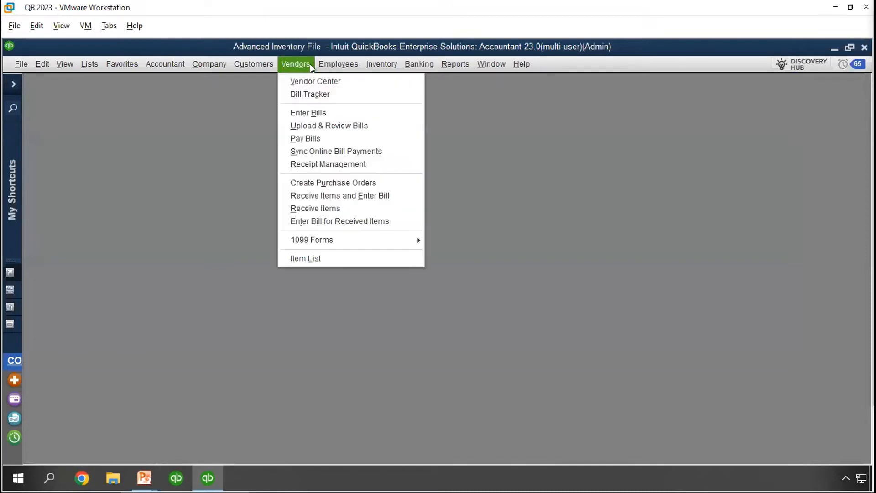
left_click(313, 110)
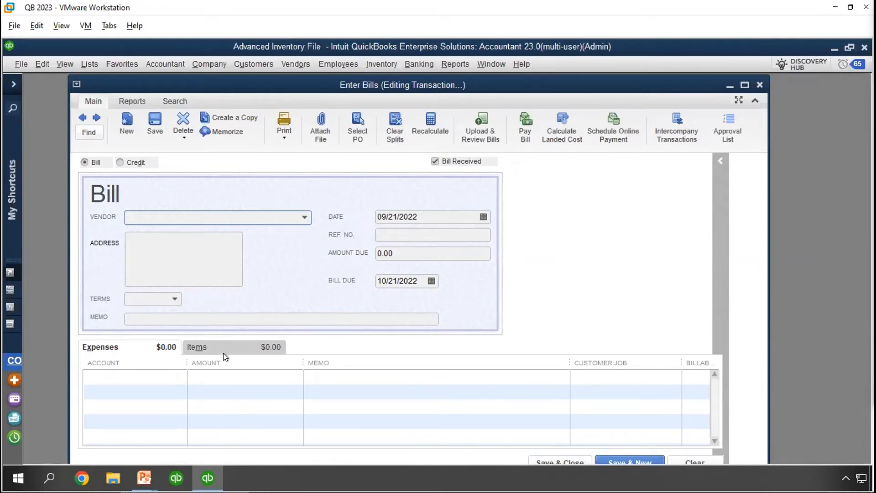
left_click(681, 130)
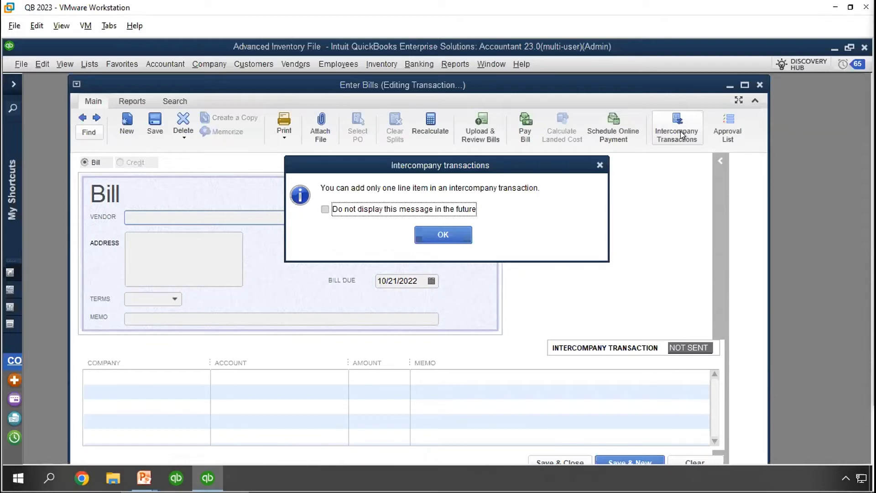
left_click(323, 209)
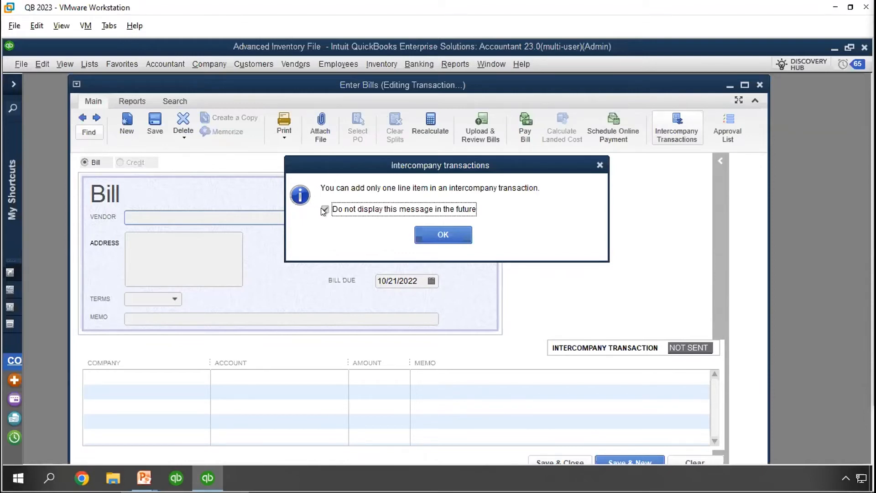
left_click(445, 234)
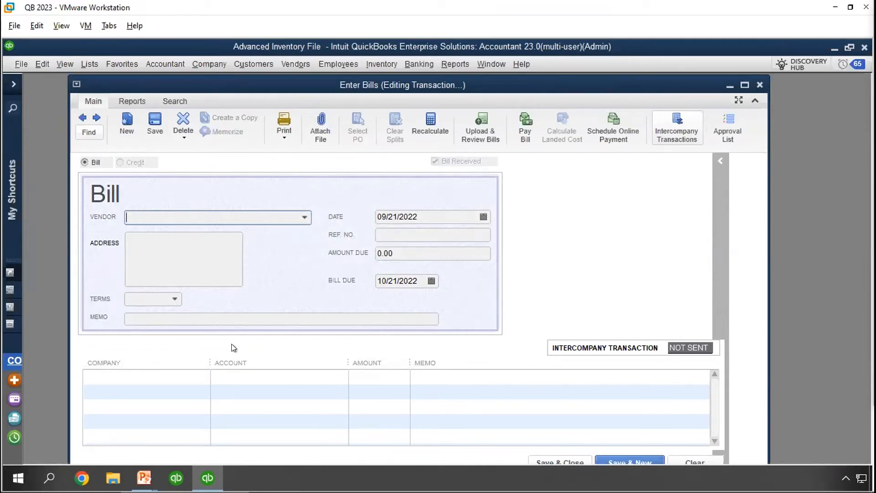
Set the bill's vendor to Fran's Fasteners with reference number 12356
left_click(305, 216)
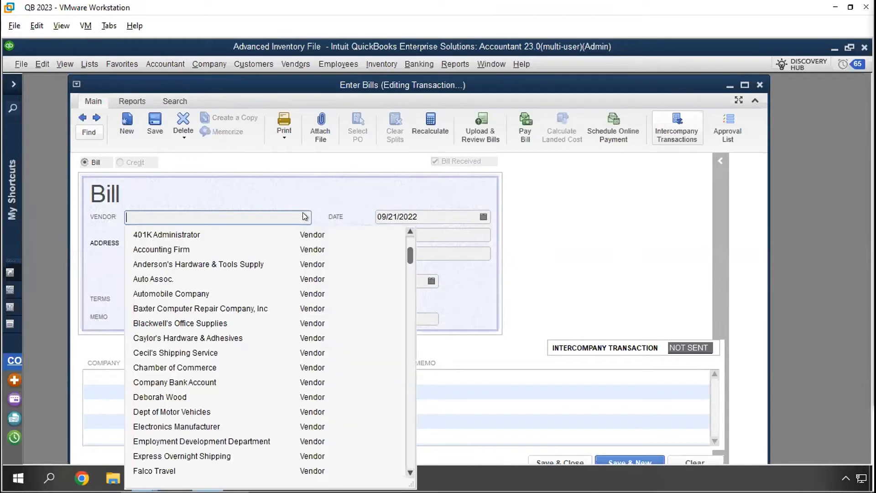
scroll(213, 366, "down", 2)
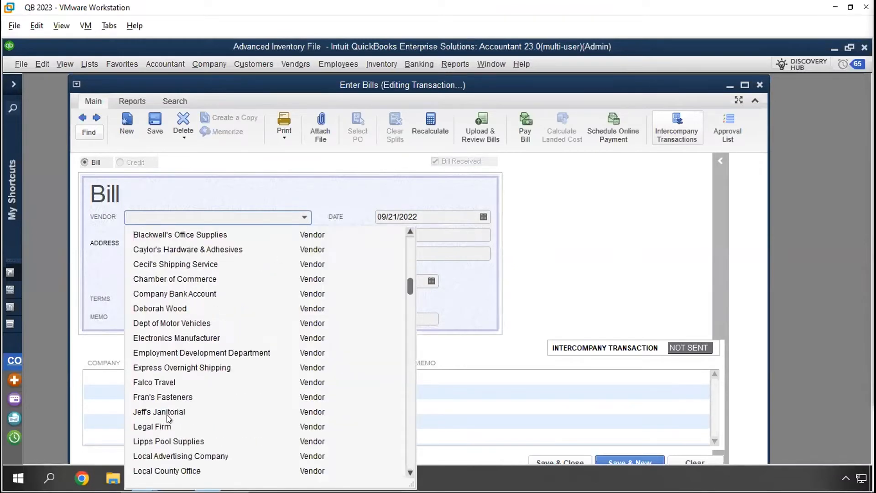
left_click(173, 397)
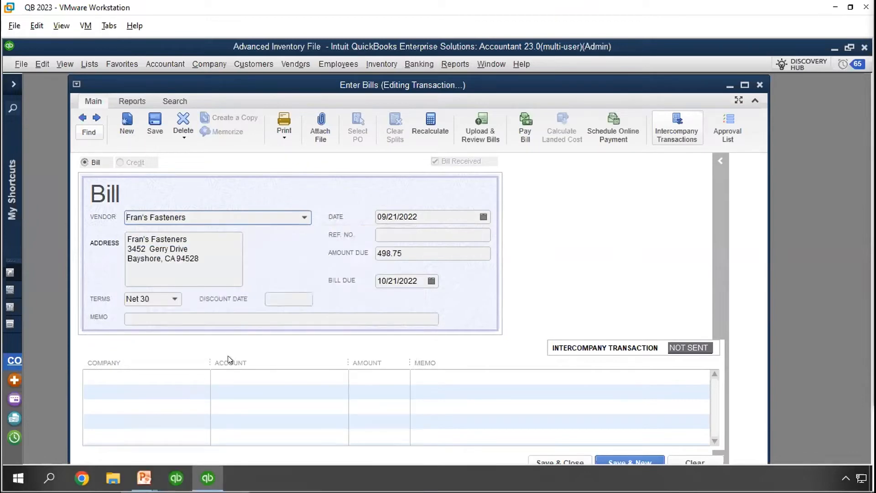
left_click(388, 239)
type("1")
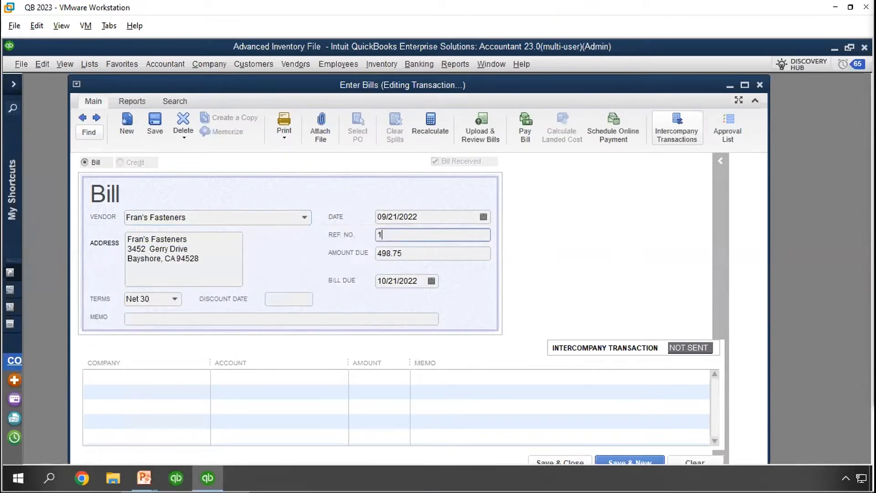
type("2356")
Add a Carl's Computer Shop split line for 498.75 with memo 'Fastners'
left_click(187, 377)
left_click(201, 377)
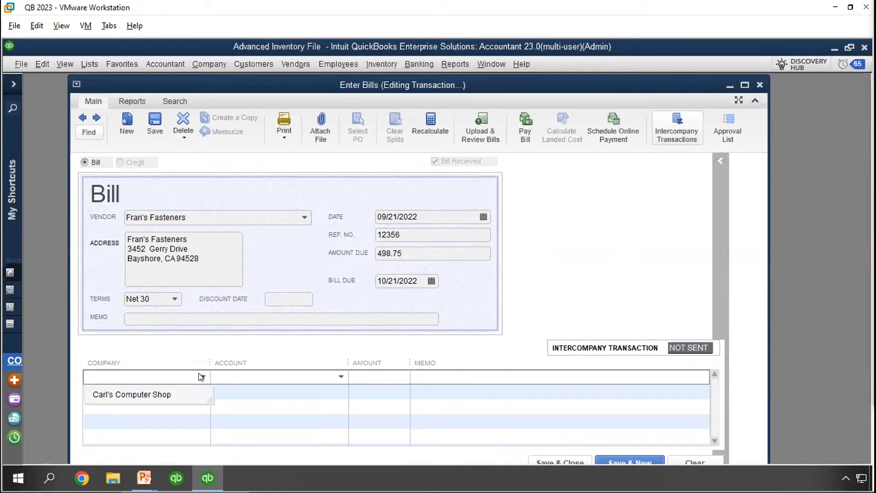
left_click(189, 394)
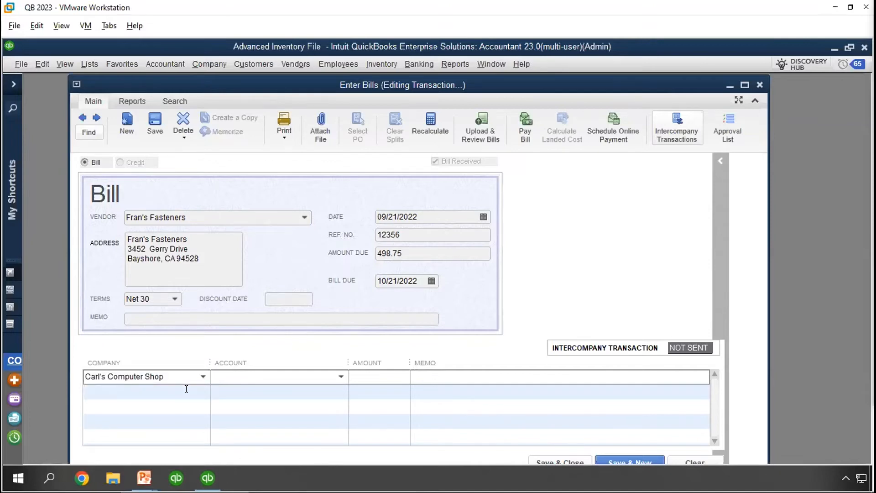
left_click(386, 375)
type("498.75")
key("Tab")
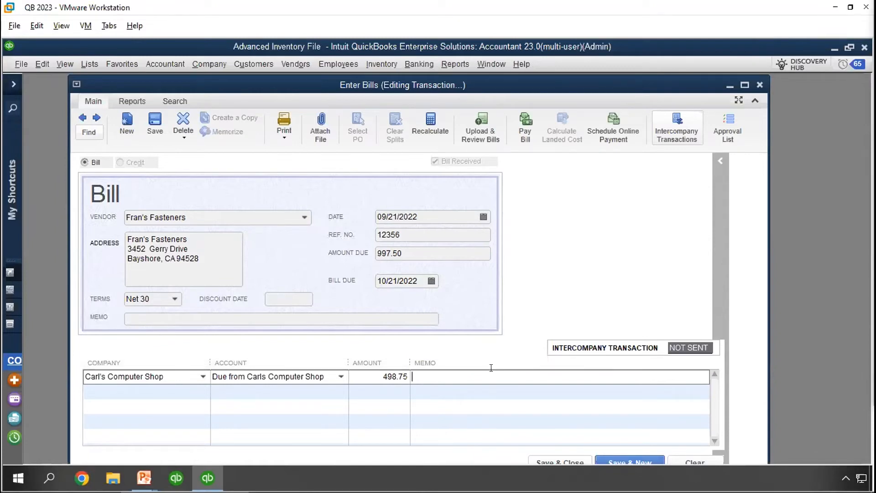
type("Fastners")
left_click(560, 459)
Recalculate the amount due to match the 498.75 split and save the bill
left_click(438, 196)
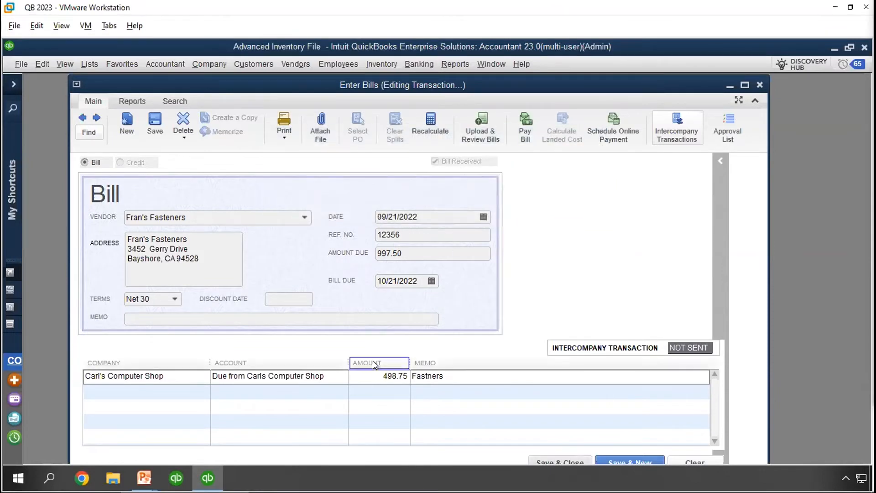
left_click(430, 122)
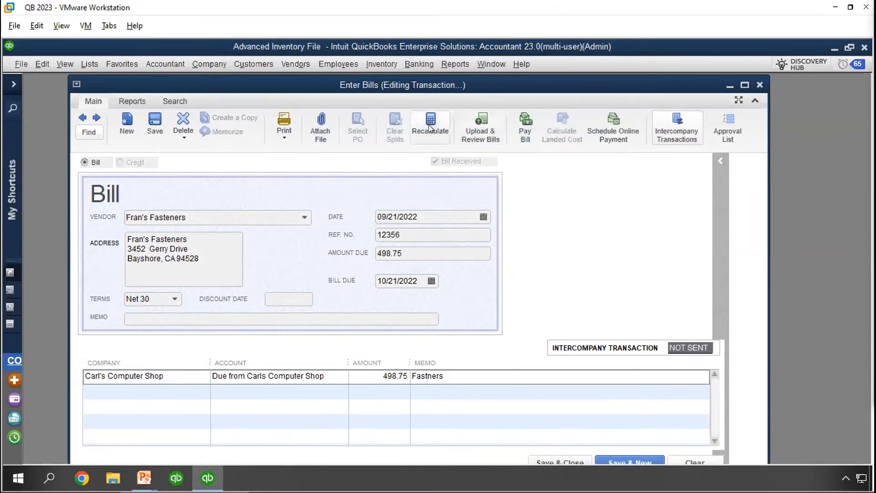
left_click(561, 458)
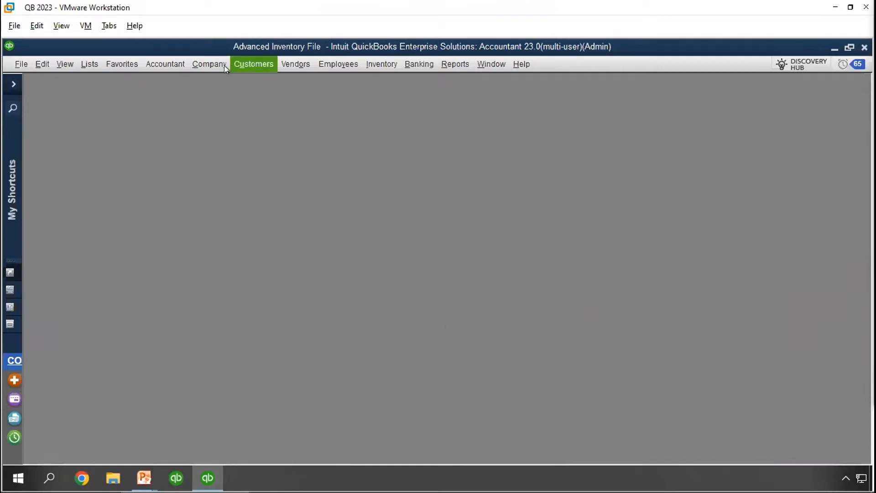
In Intercompany Transactions' Transactions list, check Rejected, Approved and Sent for approval, finding the 498.75 bill pending
left_click(211, 66)
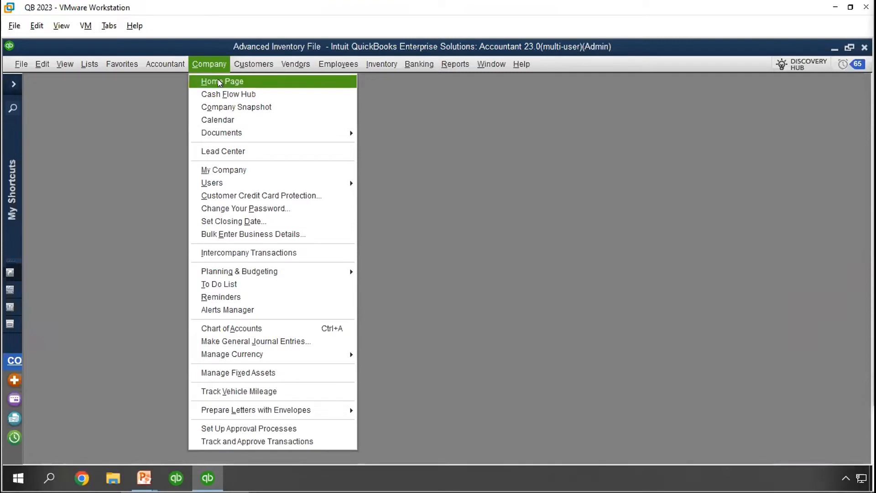
left_click(260, 252)
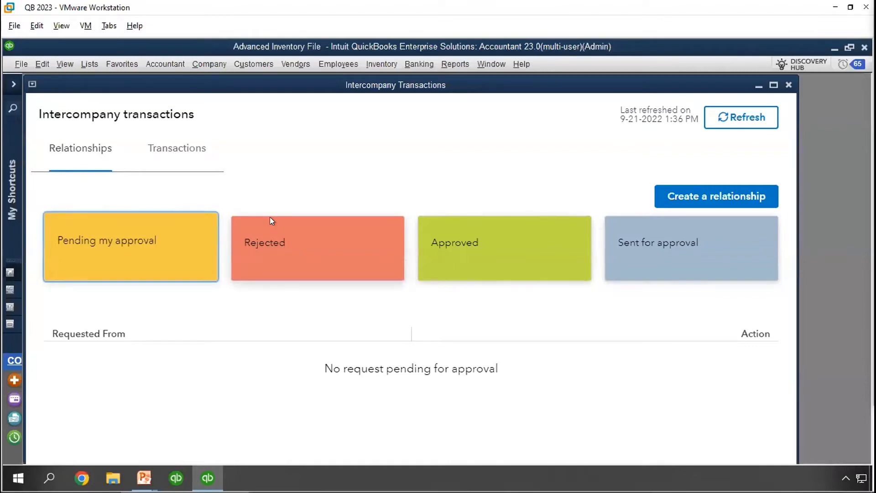
left_click(202, 150)
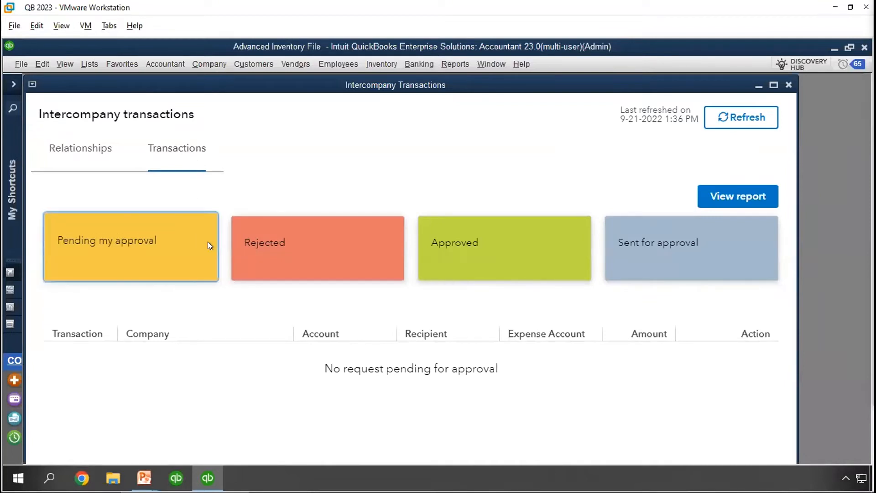
left_click(319, 253)
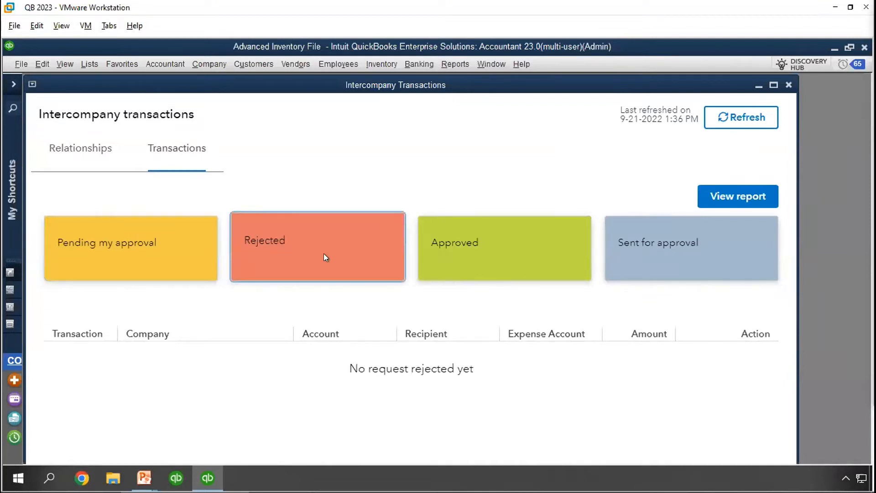
left_click(549, 256)
left_click(636, 254)
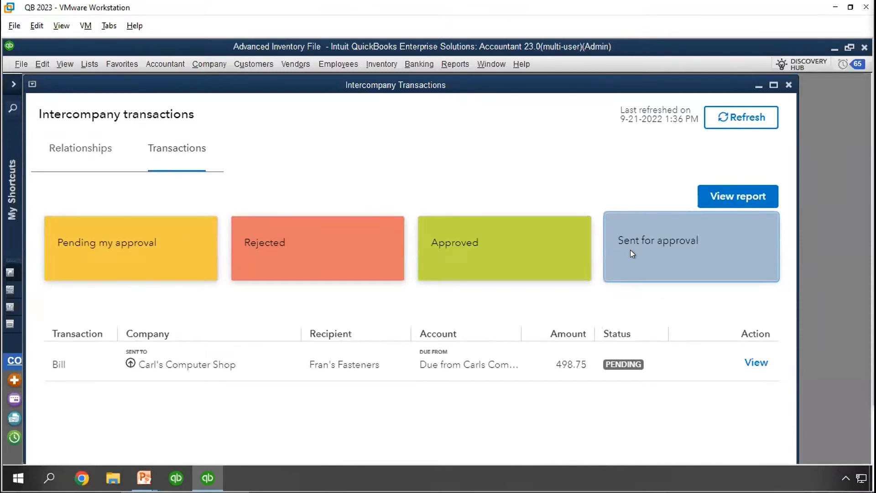
Run the standard Profit & Loss report and enlarge its window
left_click(450, 67)
mouse_move(496, 213)
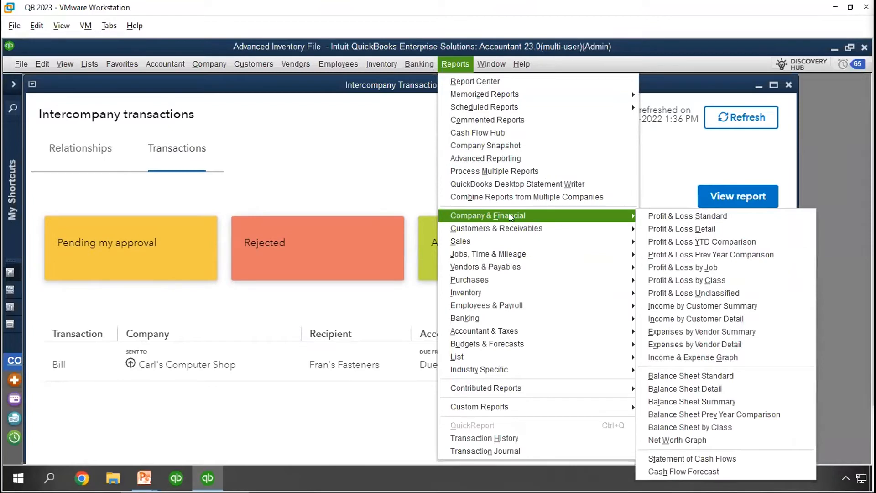
left_click(645, 214)
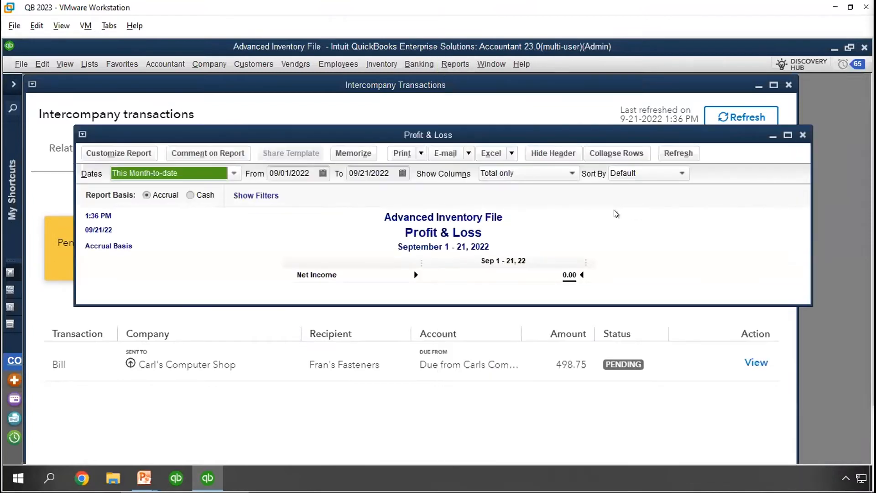
left_click_drag(470, 305, 459, 326)
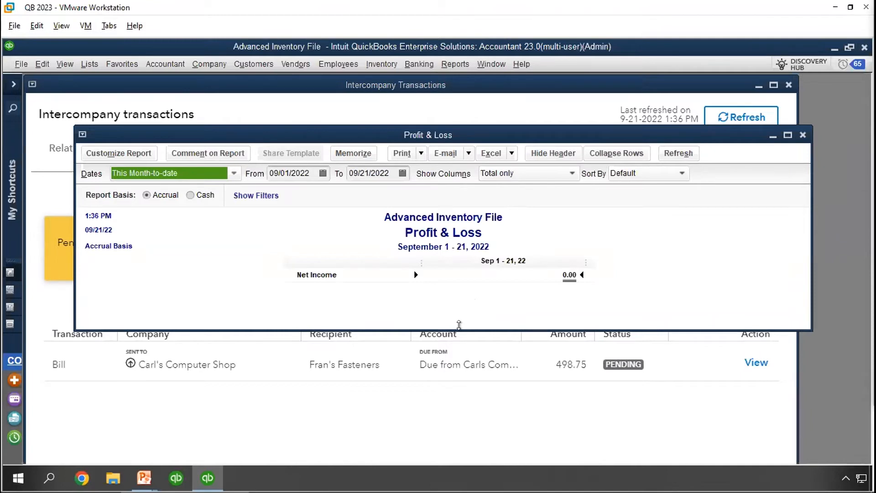
Close Profit & Loss, review the standard Balance Sheet's 3,250.00 due from Carls Computer Shop, then close it
left_click(801, 133)
left_click(455, 64)
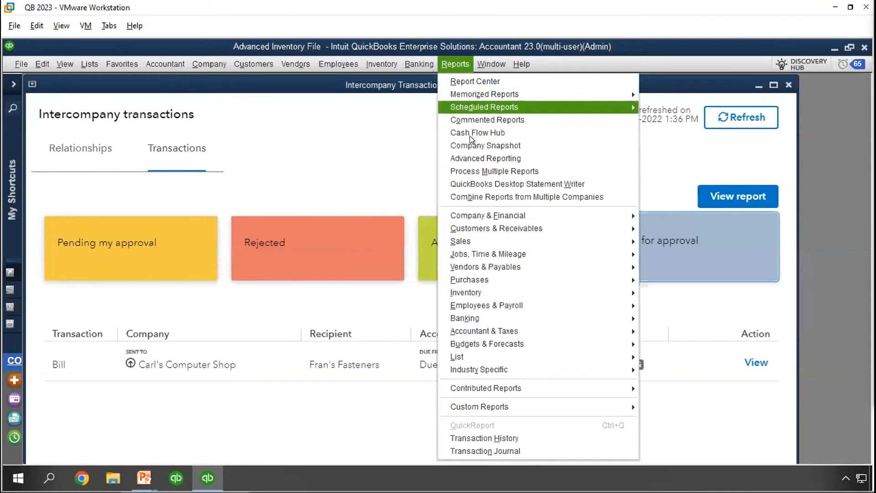
mouse_move(490, 218)
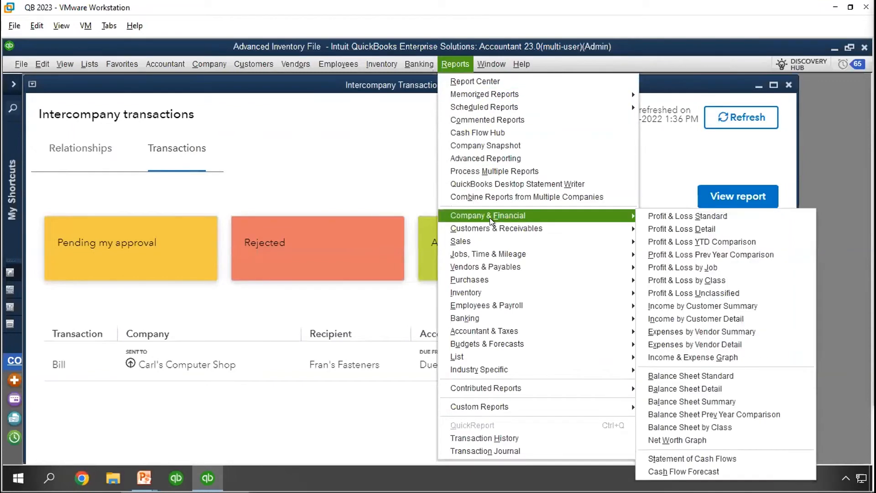
left_click(686, 376)
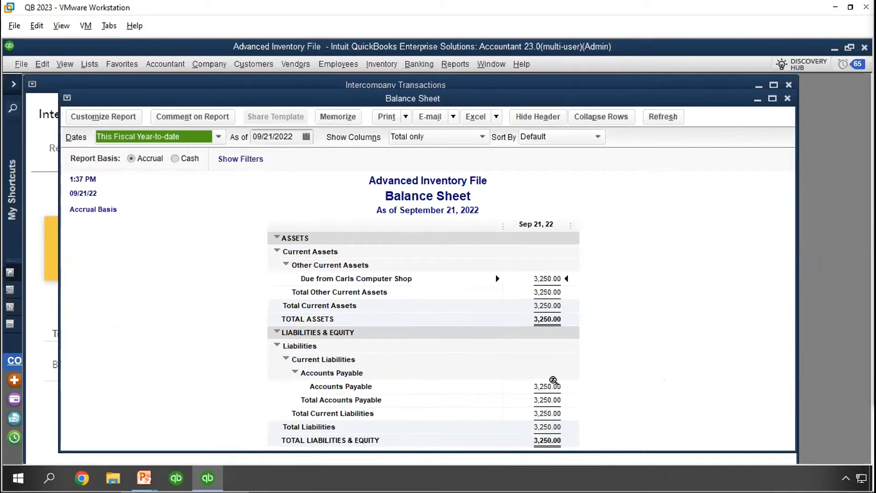
left_click_drag(528, 104, 532, 405)
left_click_drag(532, 403, 542, 87)
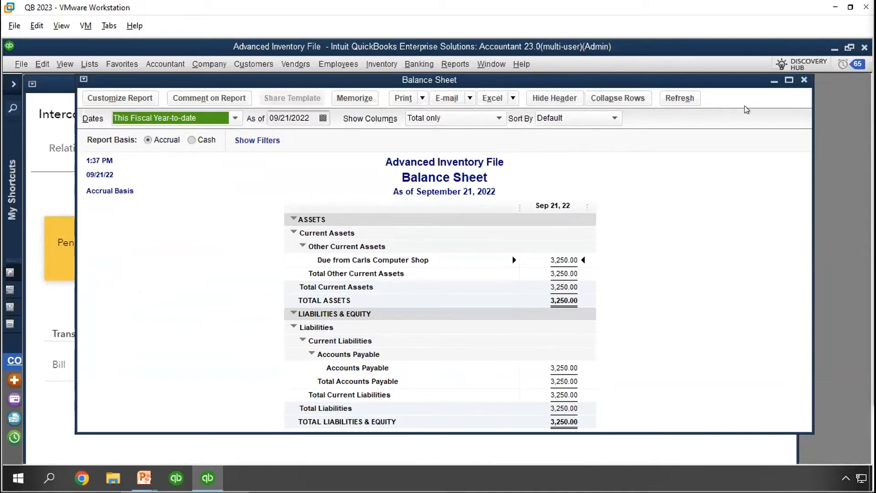
left_click(805, 79)
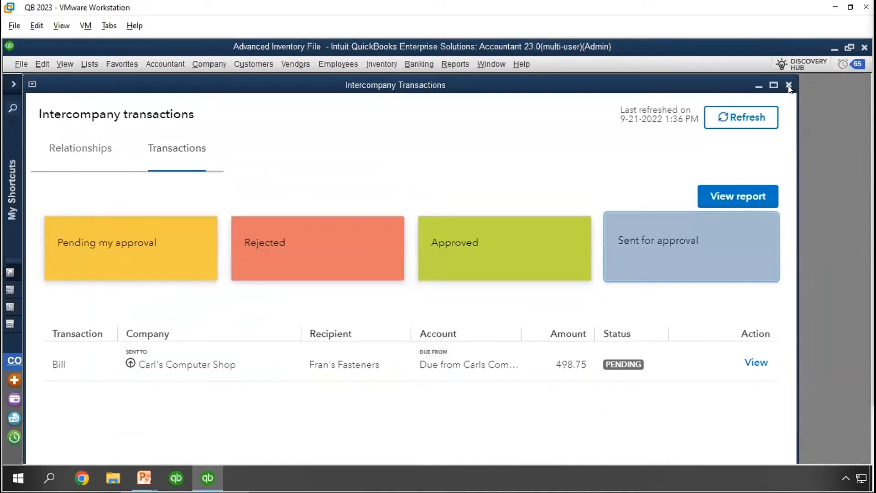
Close Intercompany Transactions and open the recent product-based business company file for Carl's Computer Shop
left_click(789, 85)
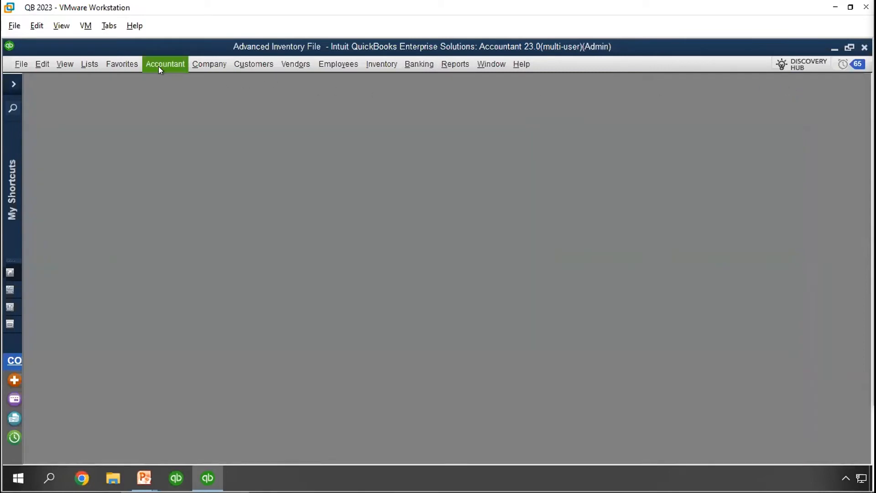
left_click(16, 59)
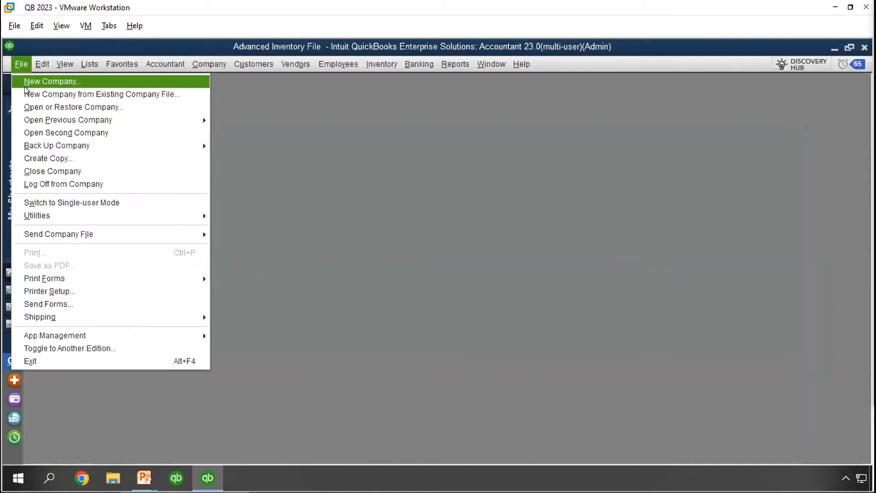
mouse_move(44, 118)
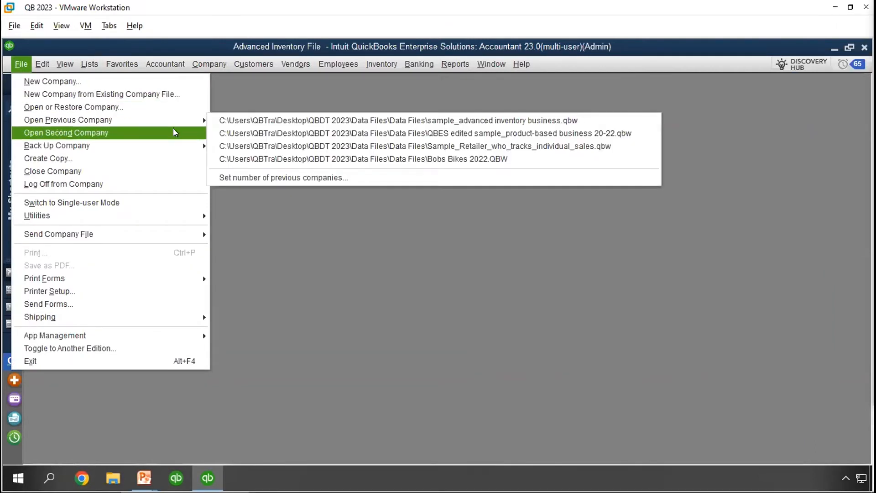
mouse_move(203, 117)
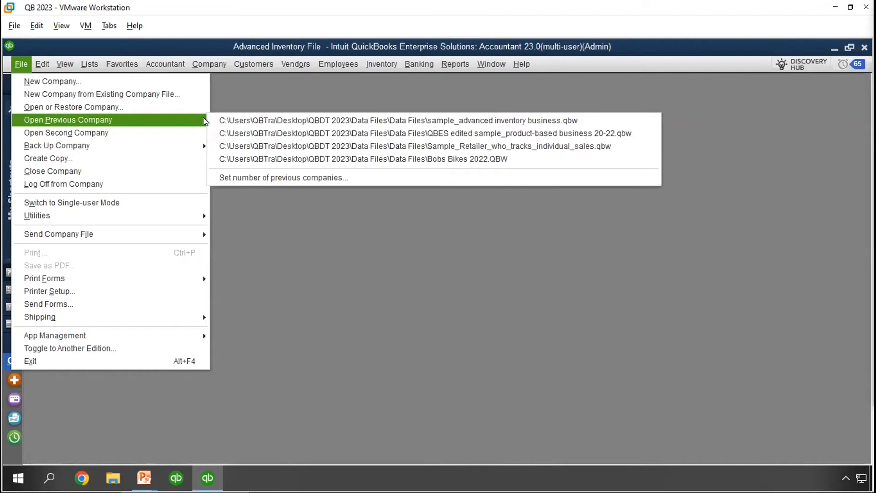
left_click(236, 145)
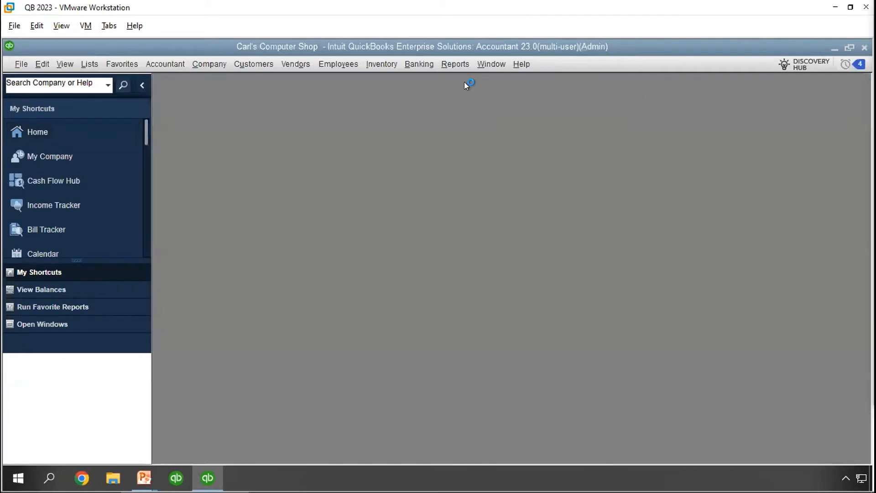
Collapse the shortcuts pane and list Intercompany Transactions, showing the 498.75 Fran's Fasteners bill pending
left_click(141, 87)
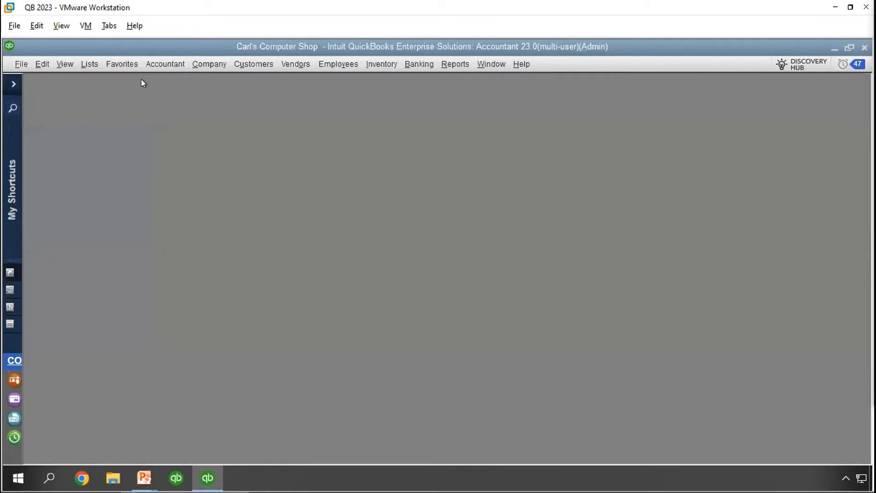
left_click(196, 63)
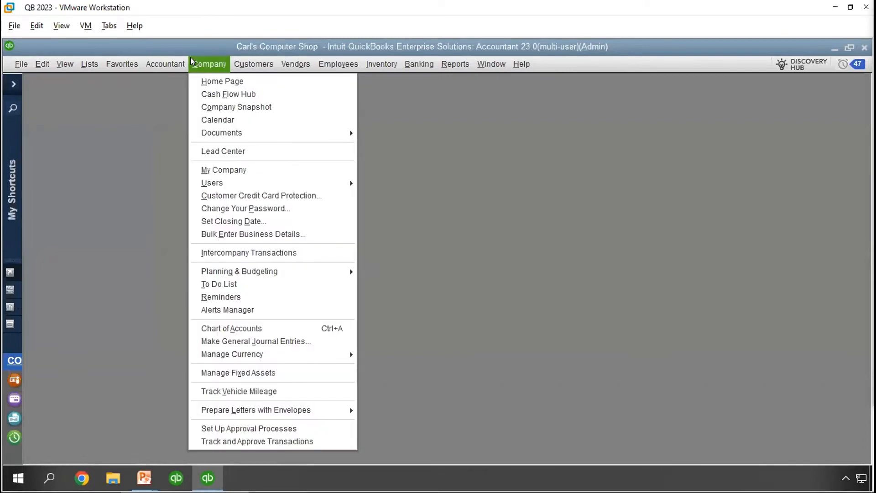
left_click(211, 247)
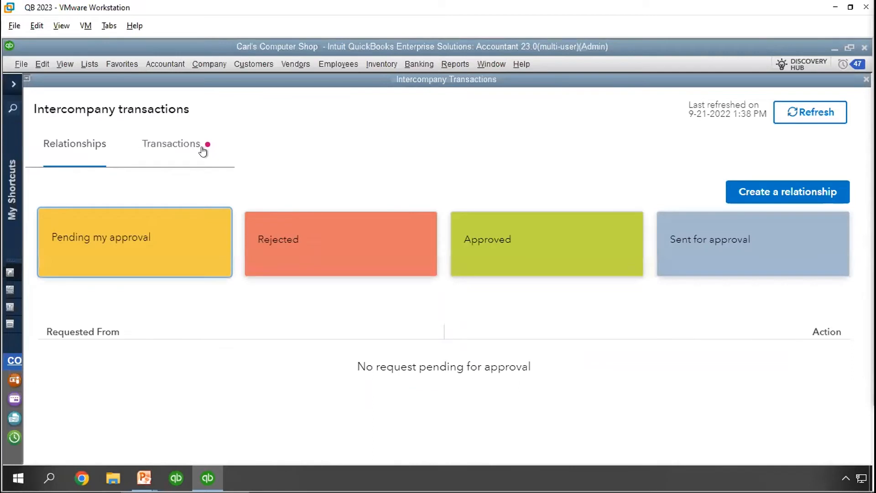
left_click(178, 150)
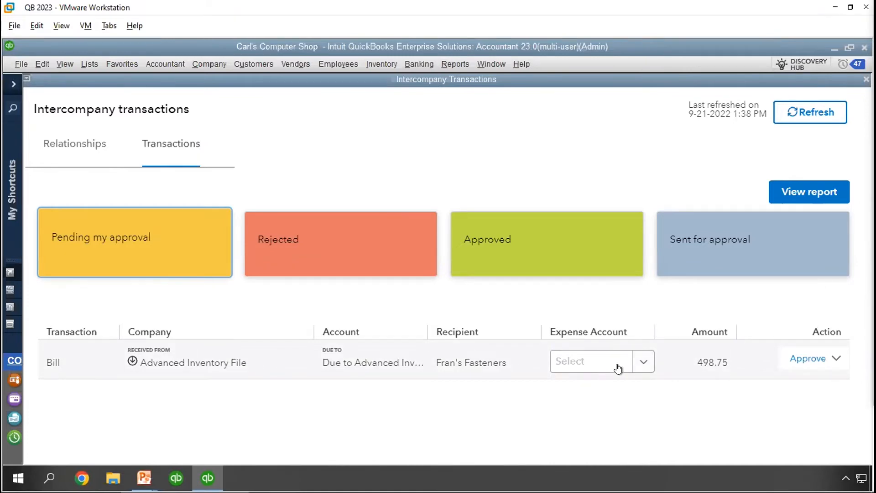
Set the intercompany bill's expense account to Repairs:Computer Repairs
left_click(636, 366)
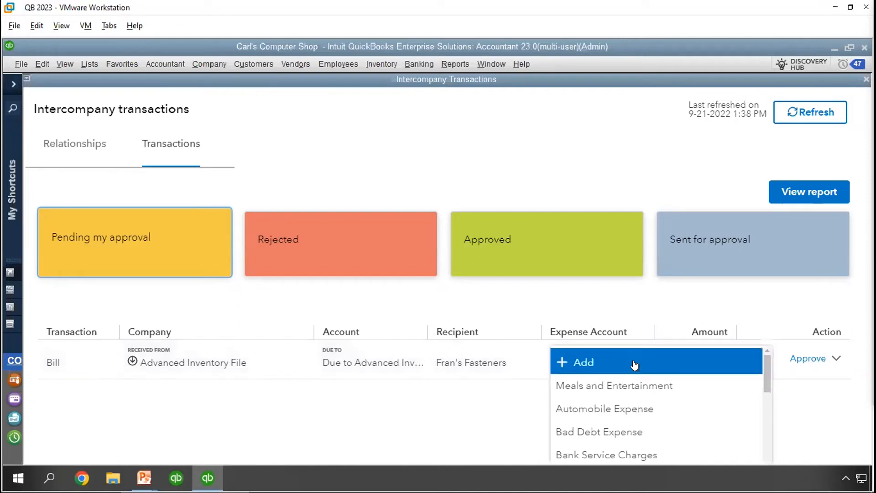
scroll(636, 368, "down", 3)
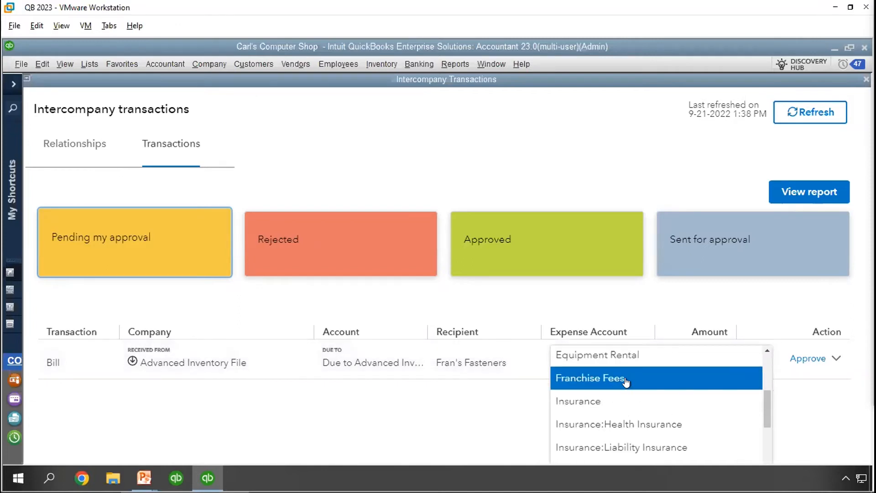
scroll(628, 380, "down", 3)
left_click(610, 326)
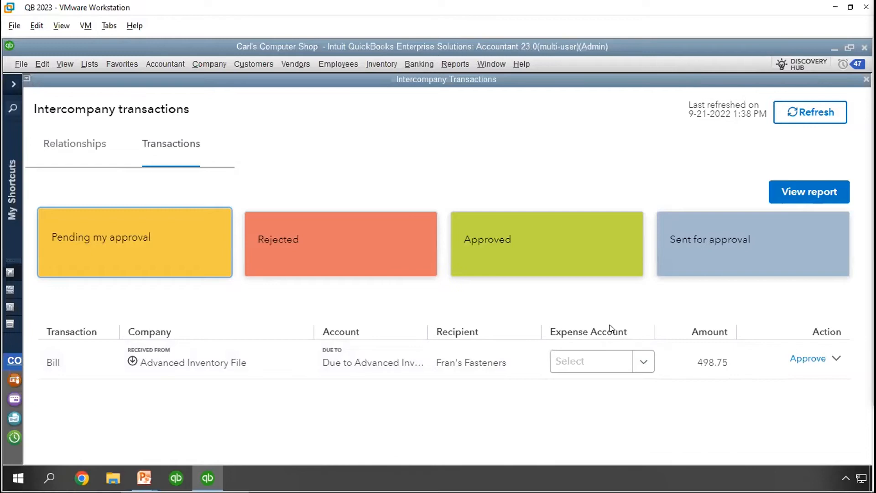
left_click(593, 366)
type("co")
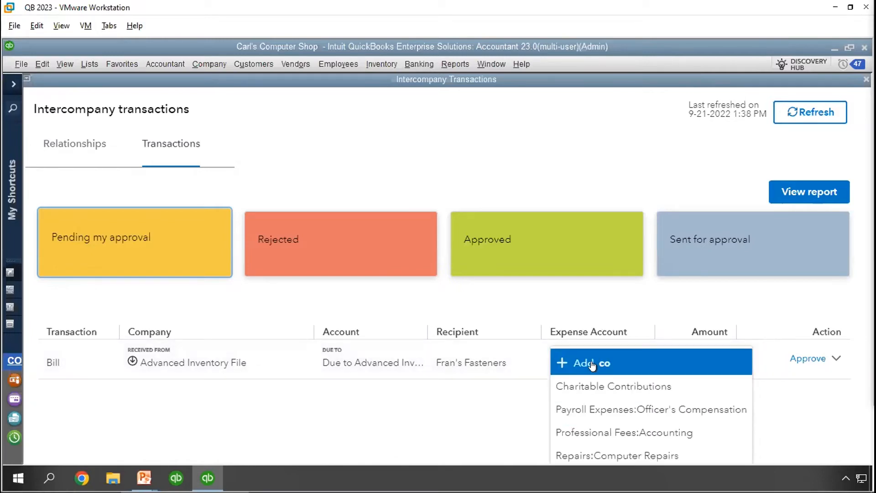
type("s")
left_click(593, 366)
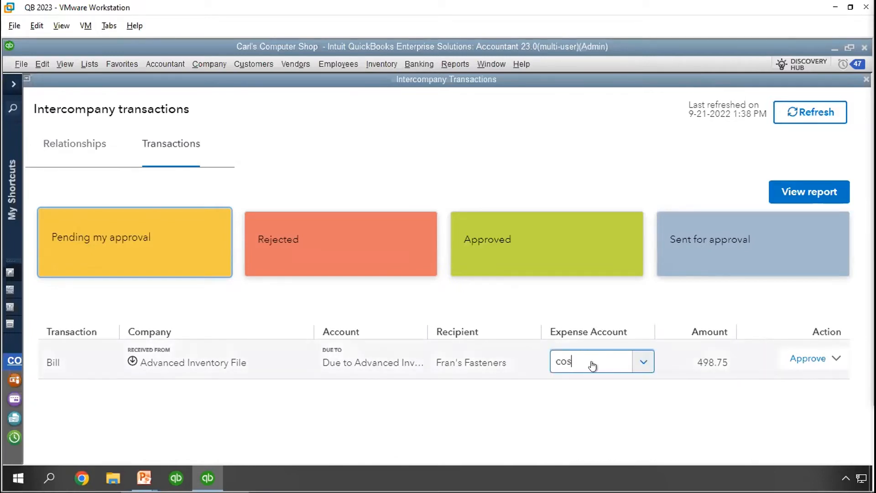
left_click(637, 365)
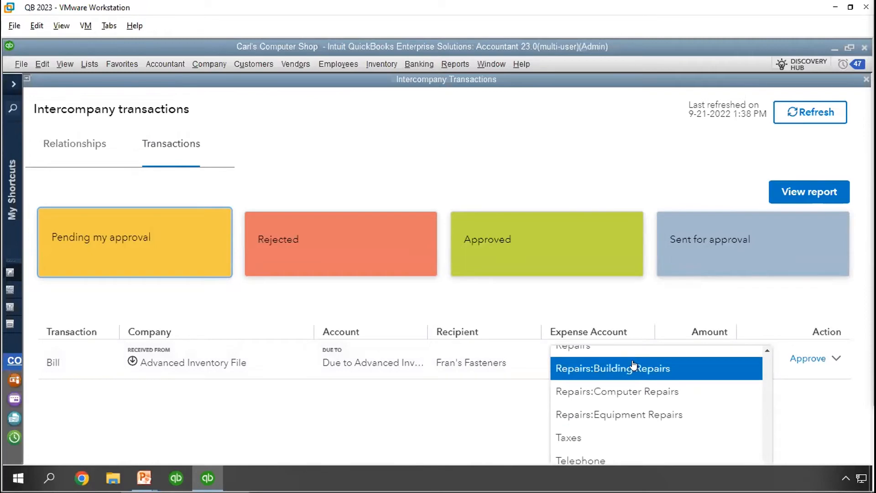
left_click(636, 392)
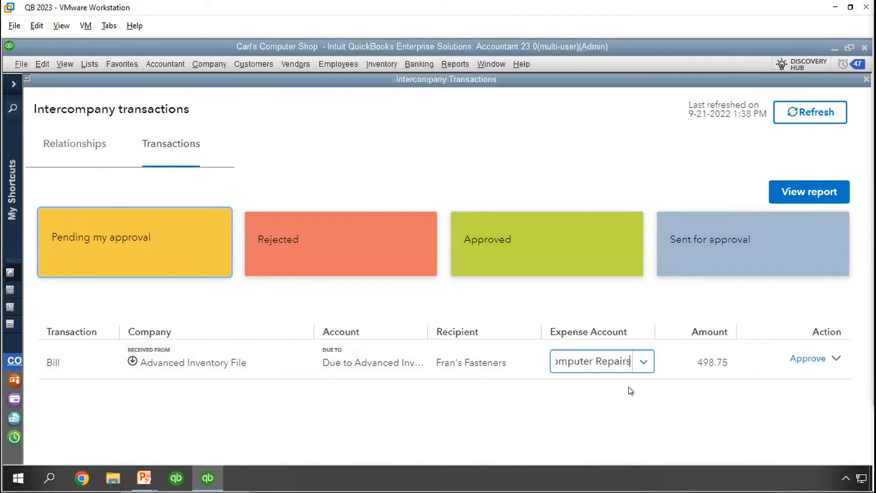
Approve the 498.75 intercompany bill and confirm the approval
left_click(830, 360)
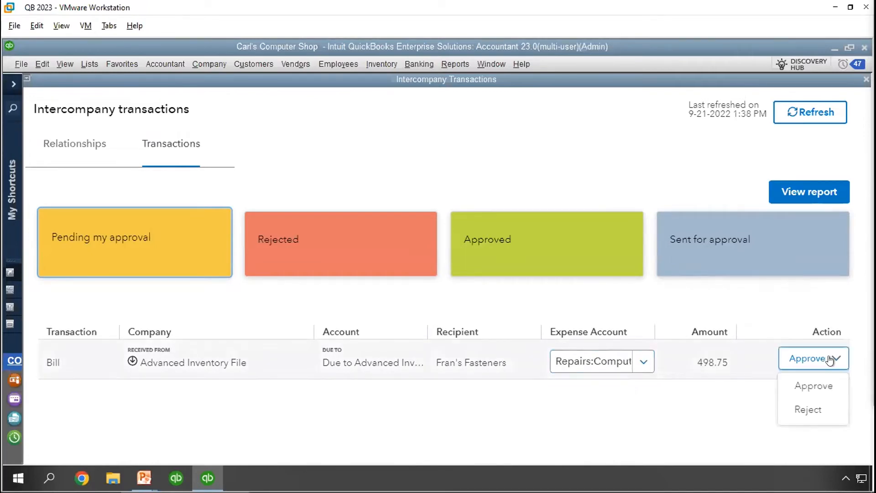
left_click(809, 387)
left_click(810, 387)
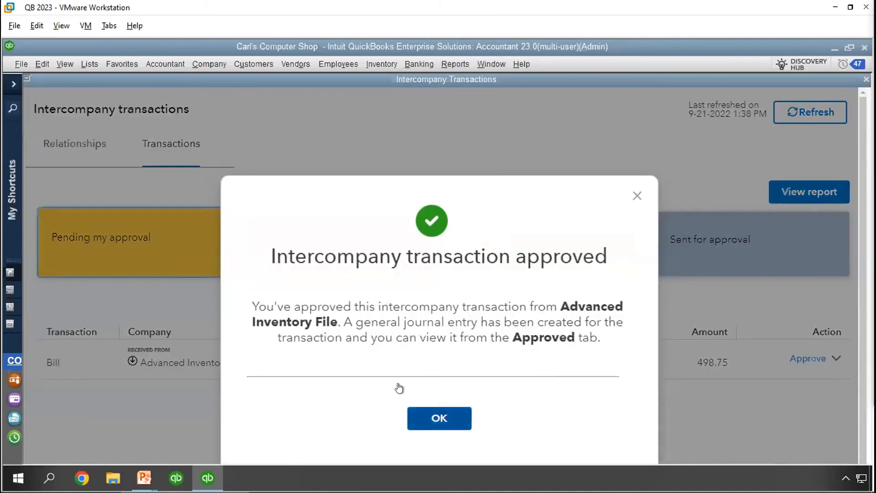
left_click(432, 417)
left_click(456, 65)
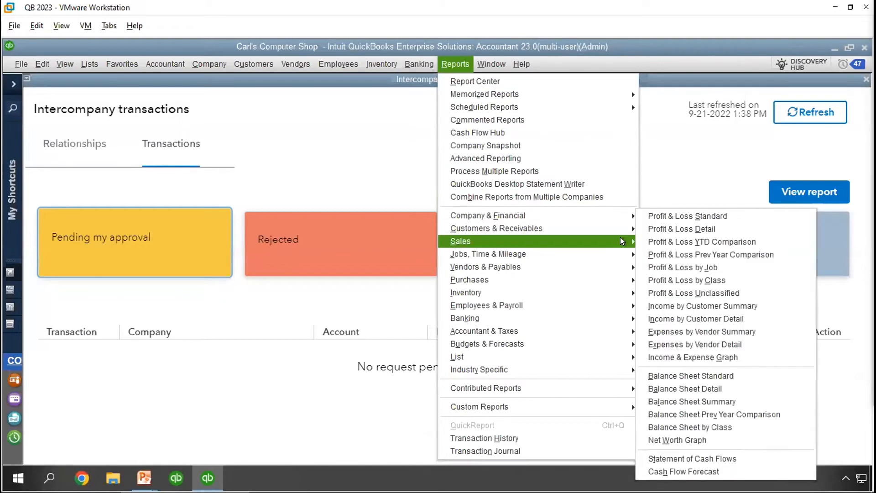
Run the Profit & Loss Standard report and check Computer Repairs at 498.75
left_click(648, 215)
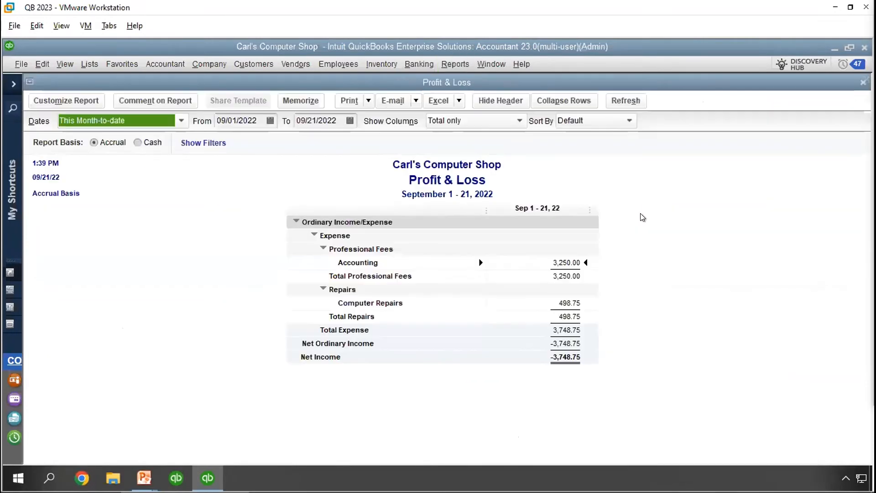
left_click(562, 257)
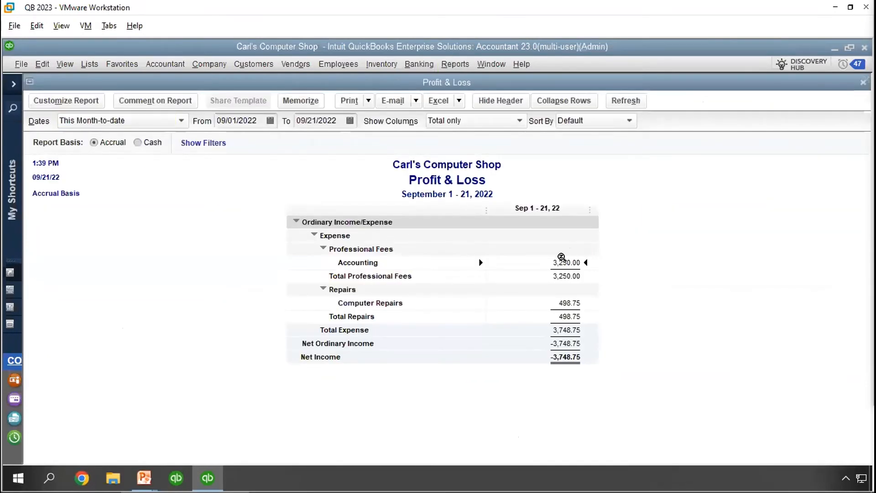
left_click(562, 303)
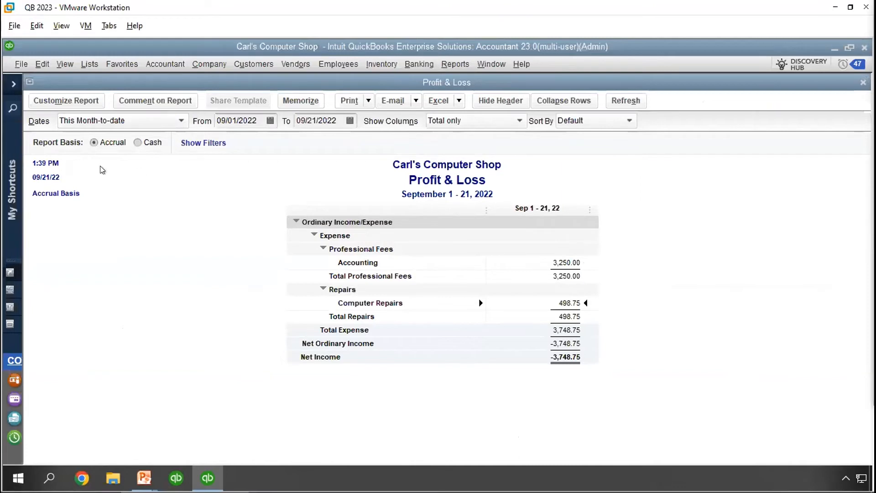
left_click(19, 66)
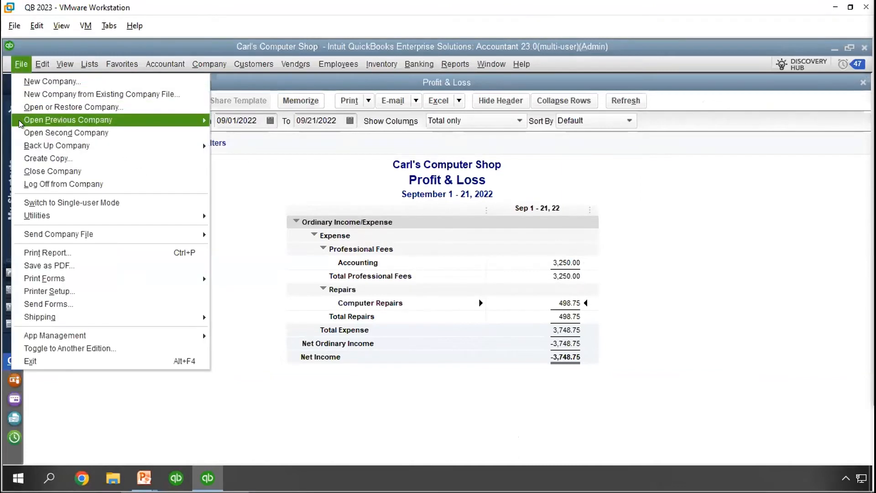
Reopen the Advanced Inventory File company from recent files and collapse the left icon bar
mouse_move(21, 123)
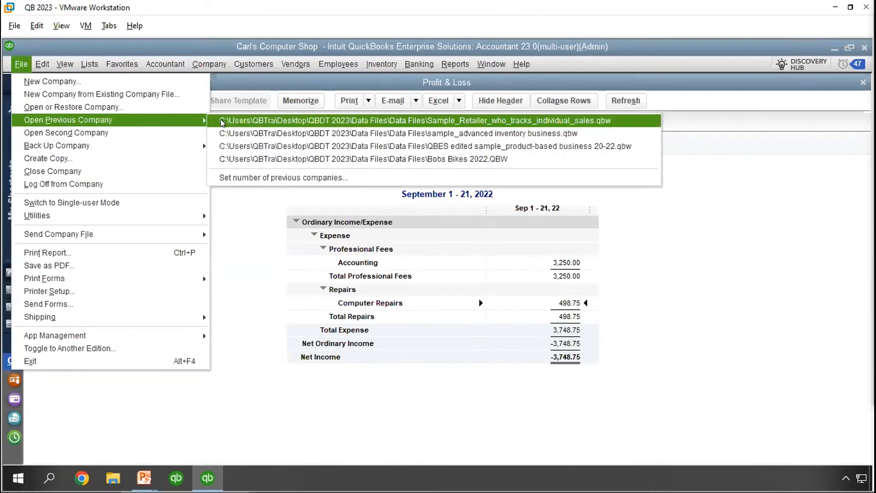
left_click(224, 132)
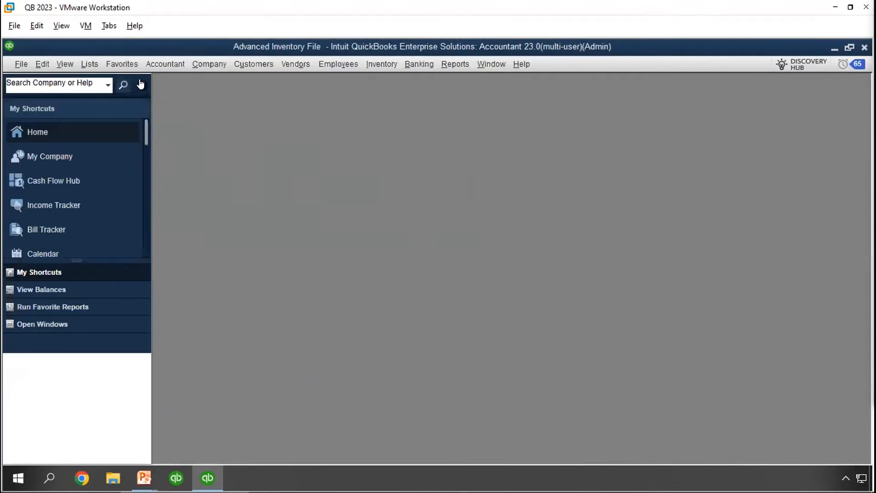
left_click(140, 85)
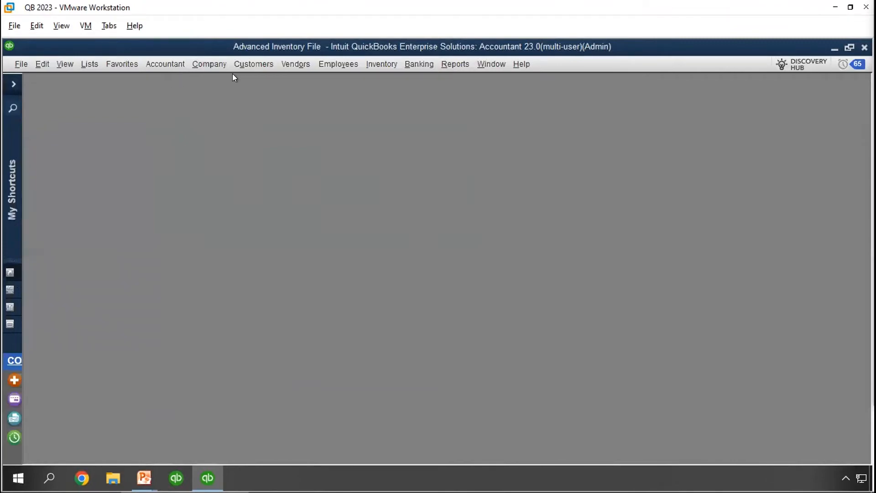
left_click(213, 63)
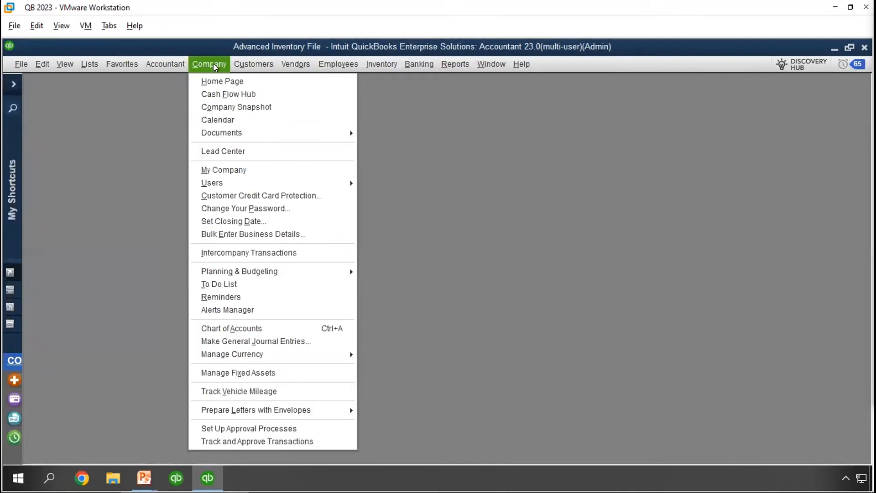
Open Intercompany Transactions and list the approved intercompany transactions
left_click(224, 253)
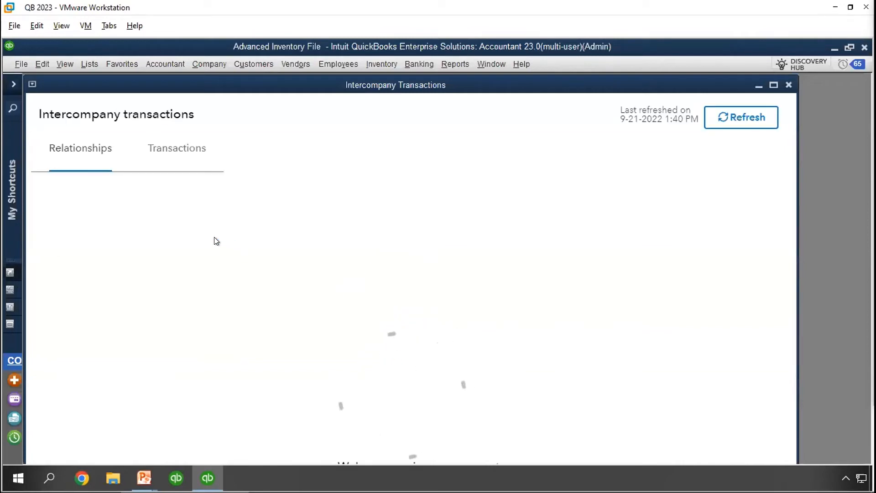
left_click(183, 155)
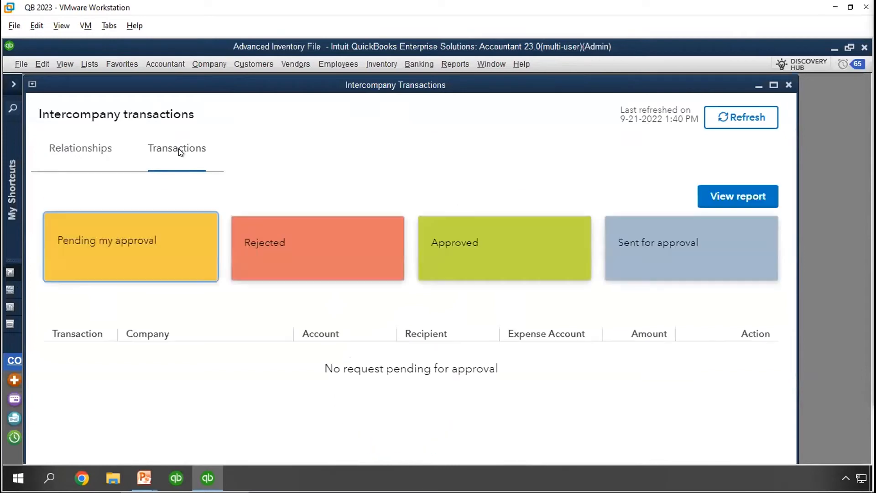
left_click(464, 249)
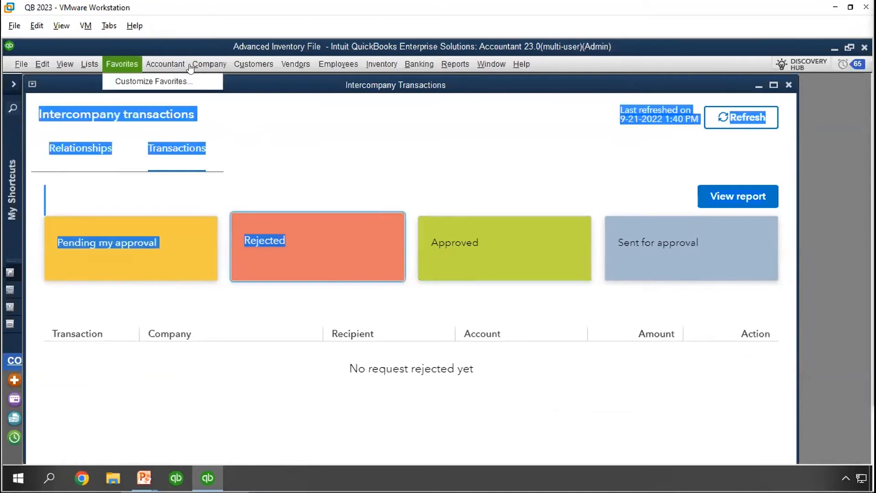
Show the rejected intercompany transactions, then open the Chart of Accounts
left_click(387, 162)
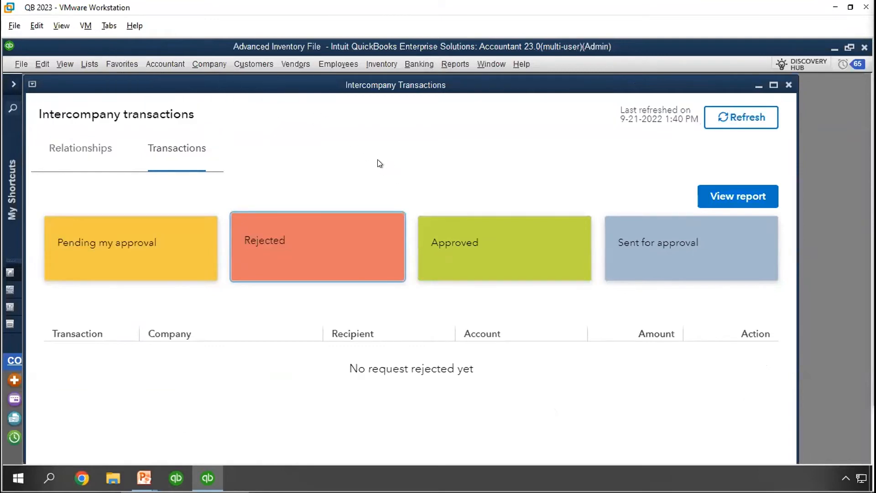
left_click(448, 67)
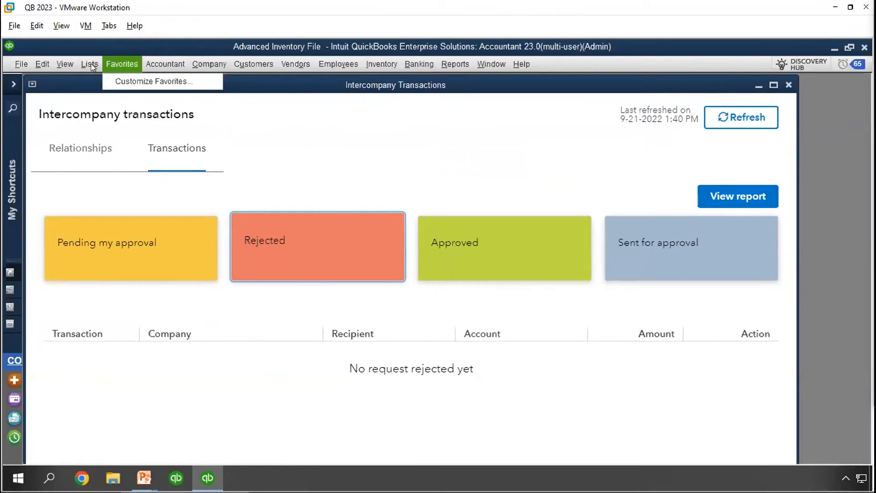
left_click(89, 76)
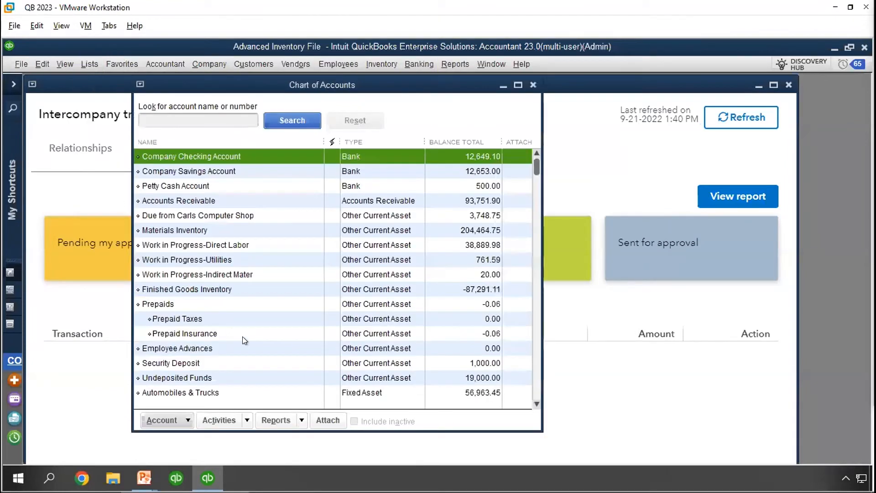
Open the Due from Carls Computer Shop register and confirm its 3,748.75 total
left_click(239, 216)
double_click(239, 215)
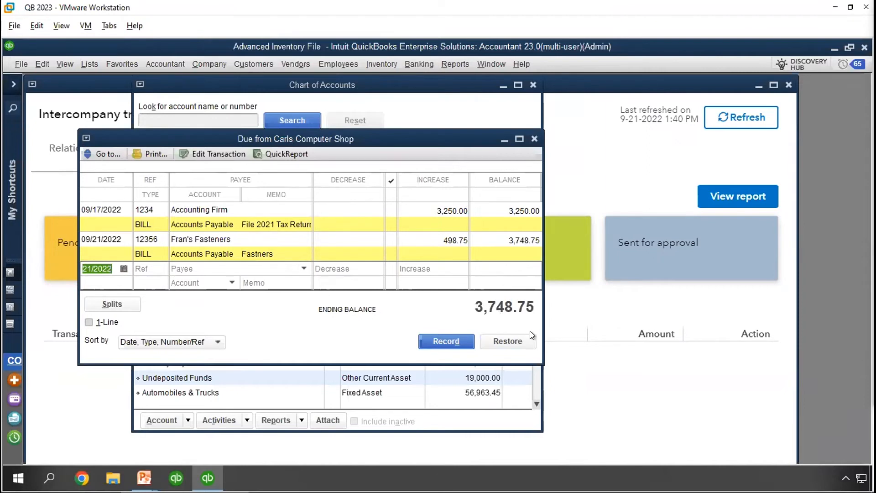
left_click(534, 139)
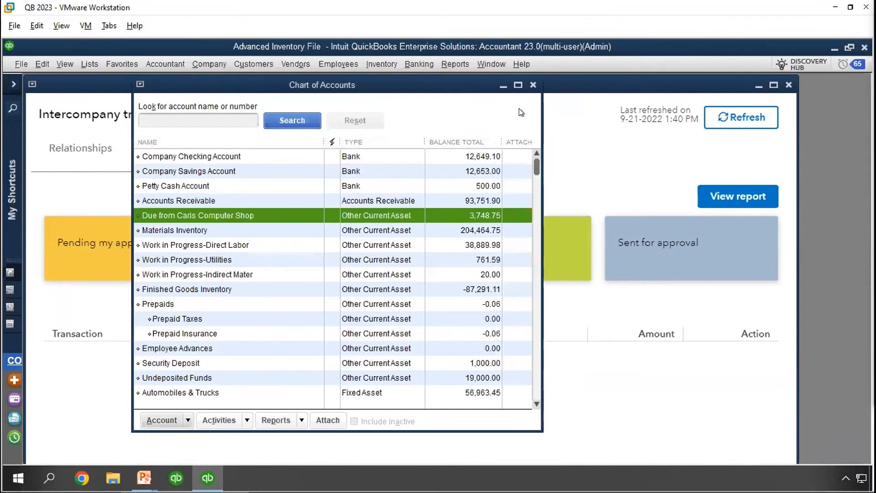
Close the Chart of Accounts and Intercompany Transactions windows and return to PowerPoint
left_click(532, 87)
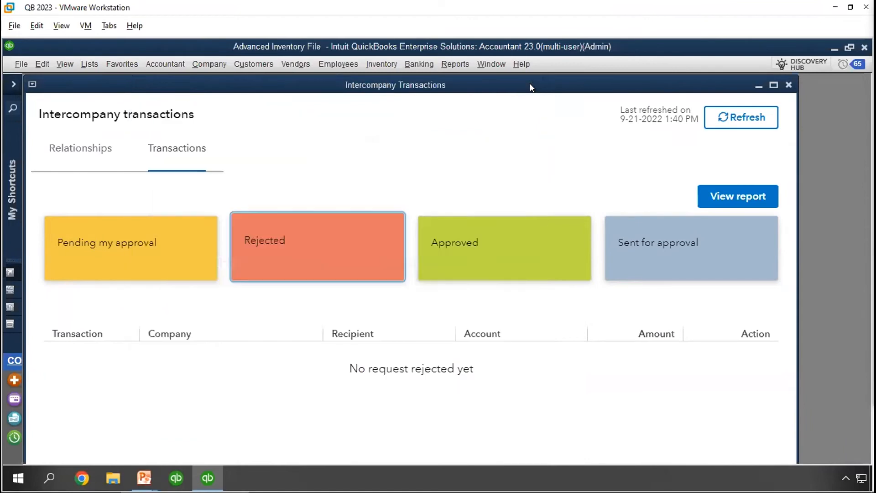
left_click(789, 86)
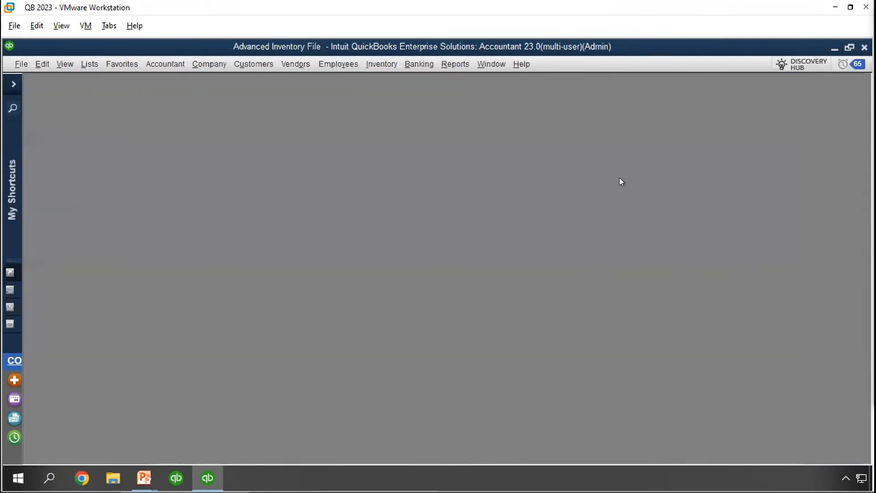
key("alt+Tab")
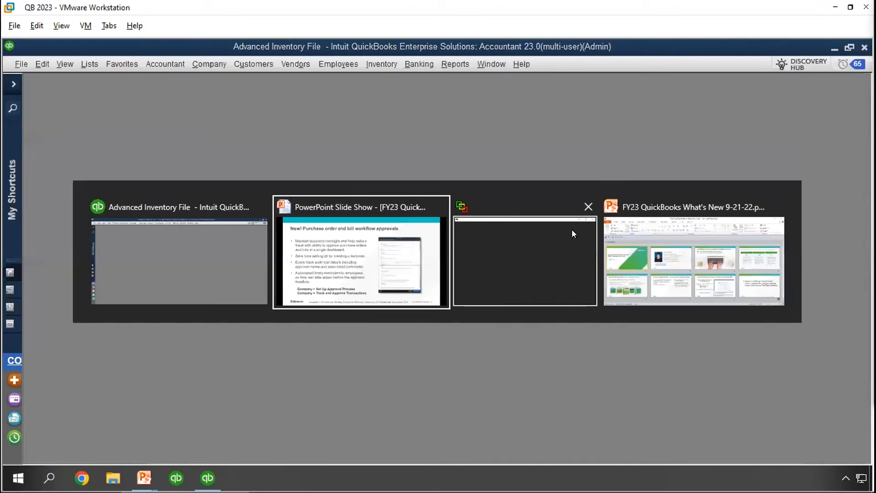
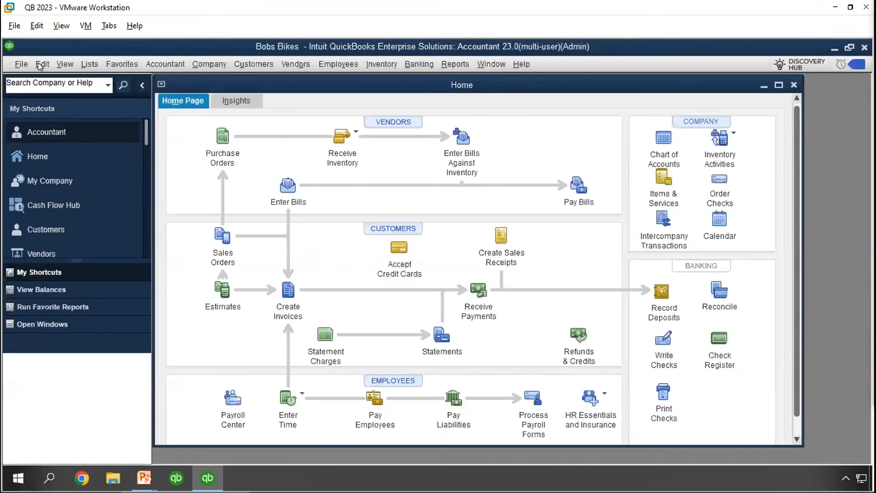
Stop the set-up-users prompt from reappearing, decline adding users, and close the Home page
left_click(390, 222)
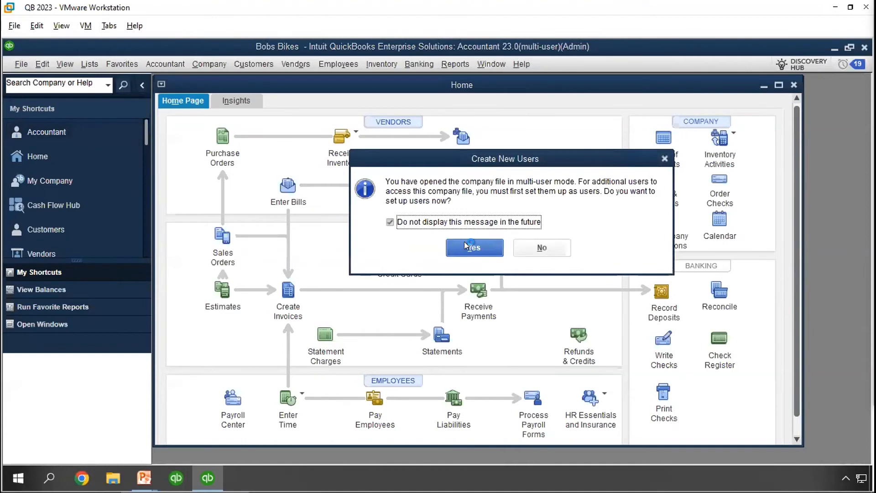
left_click(541, 248)
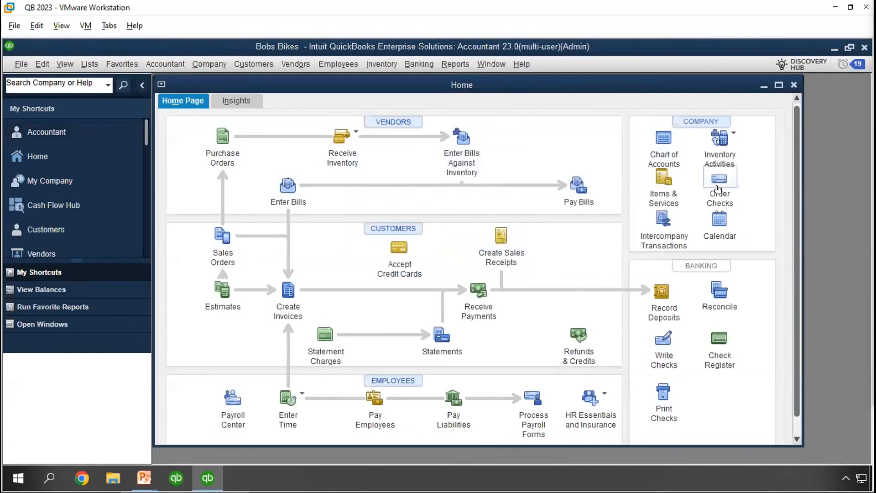
left_click(795, 85)
Try the Items & Inventory company preferences, dismiss the multi-user mode warnings, and close Preferences
left_click(39, 64)
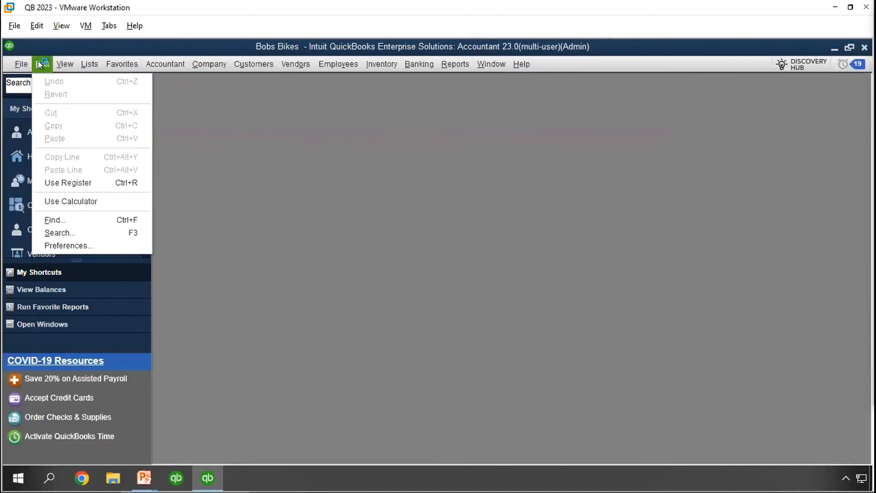
left_click(66, 245)
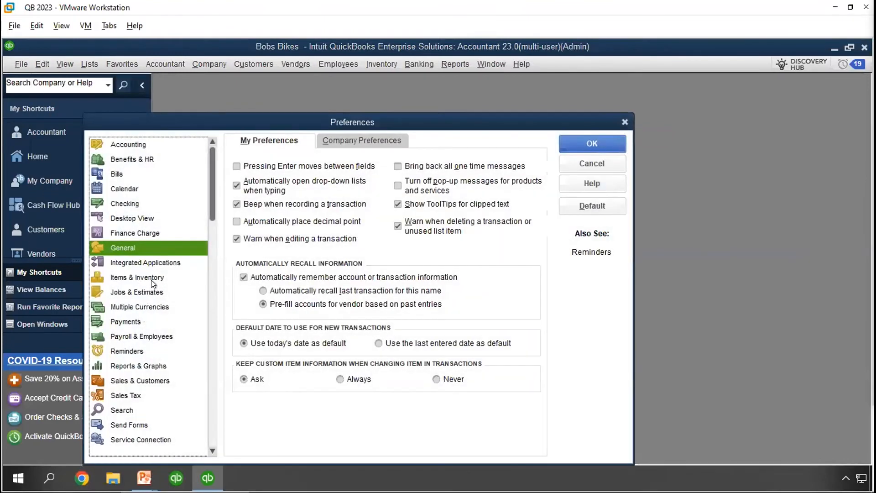
left_click(152, 278)
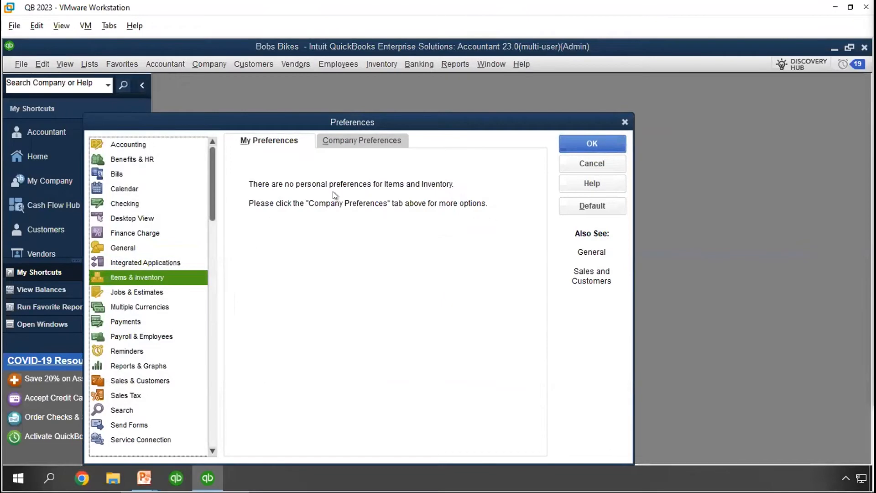
left_click(352, 142)
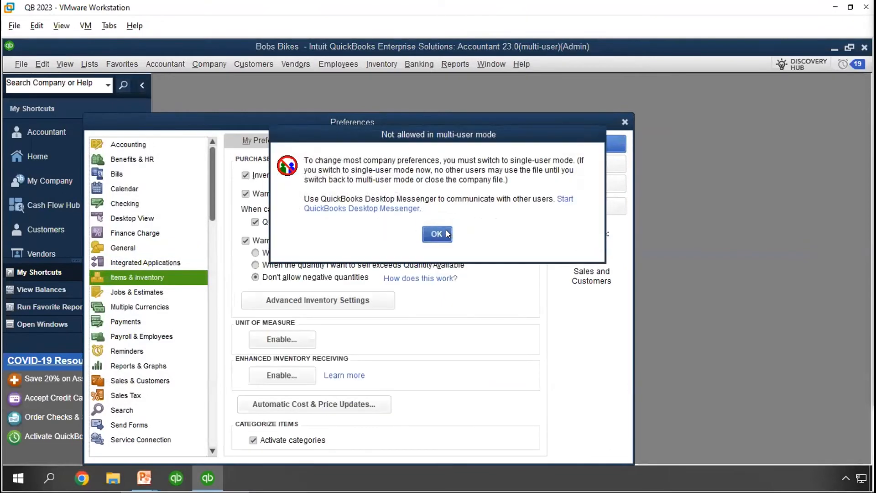
left_click(447, 232)
left_click(357, 303)
left_click(436, 233)
left_click(590, 164)
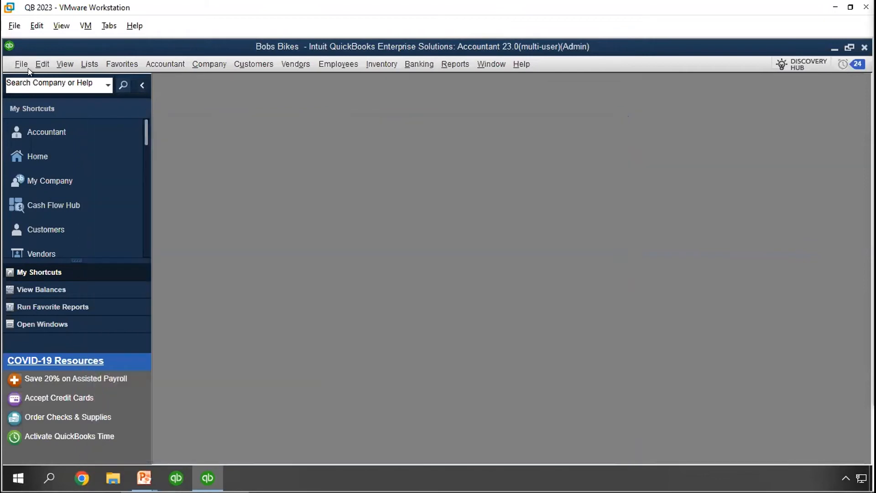
Switch the Bobs Bikes company file to single-user mode and confirm
left_click(26, 66)
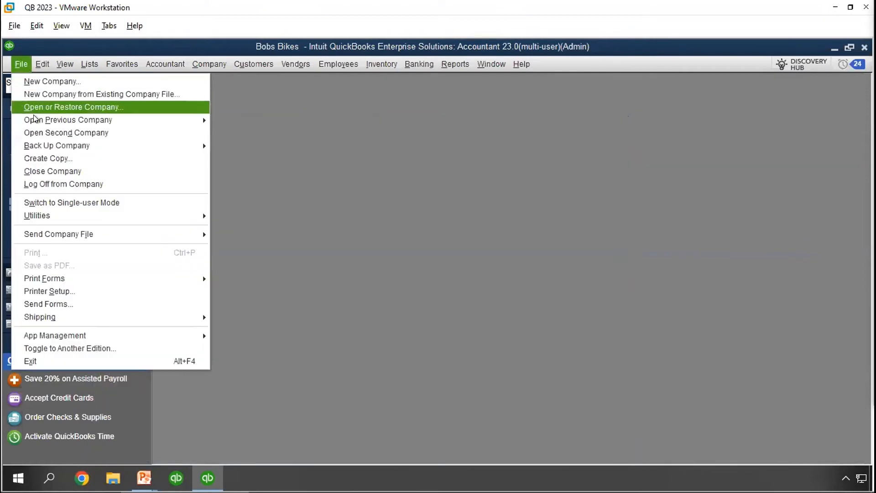
left_click(49, 200)
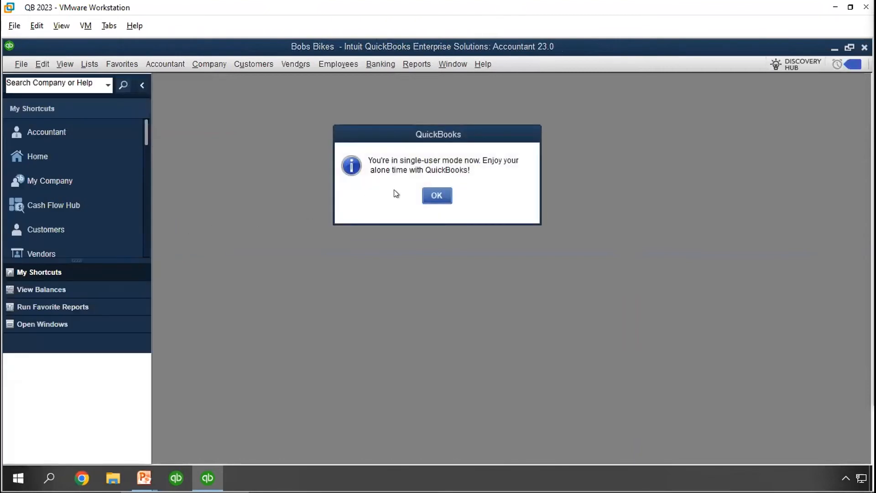
left_click(436, 197)
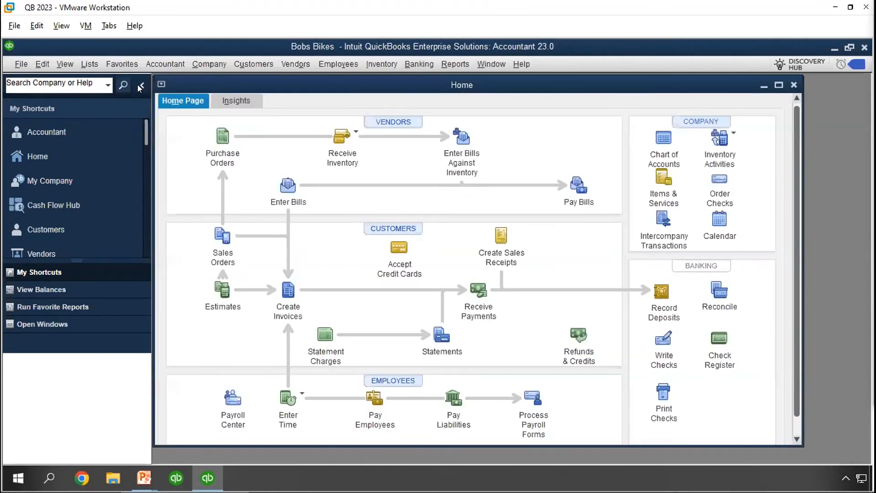
Collapse the shortcuts sidebar, close the Home page, and open Preferences at Items & Inventory
left_click(140, 86)
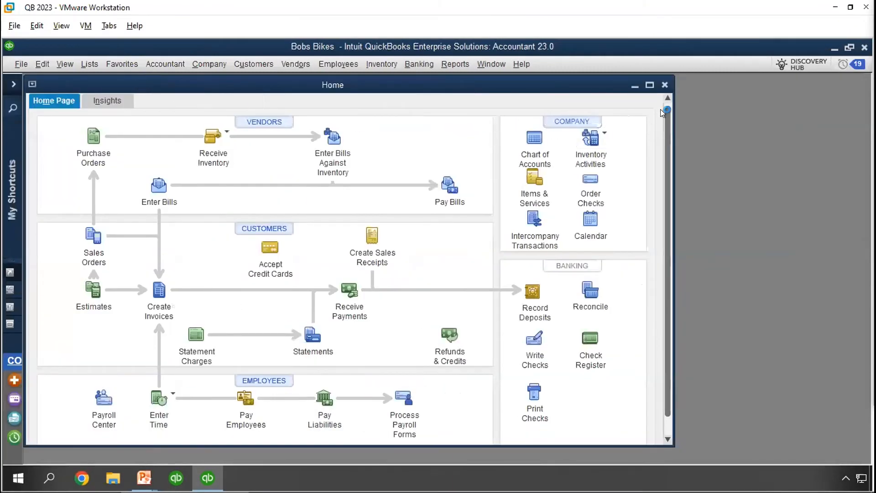
left_click(665, 84)
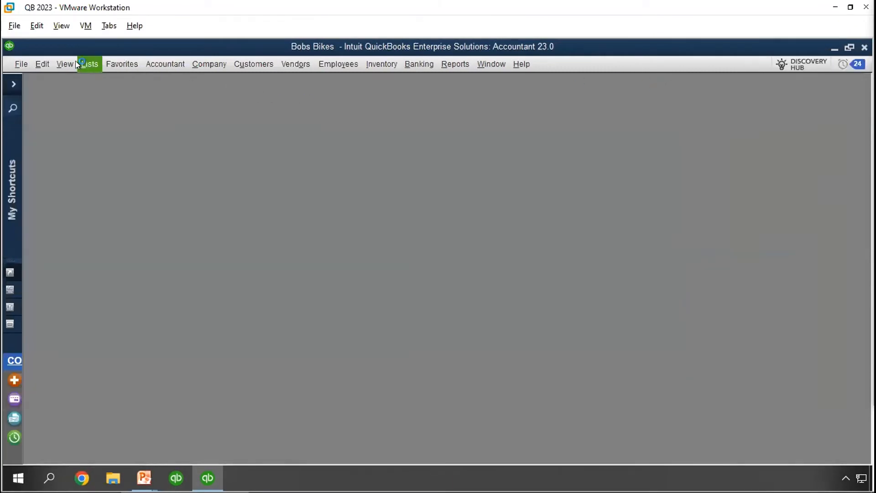
left_click(44, 64)
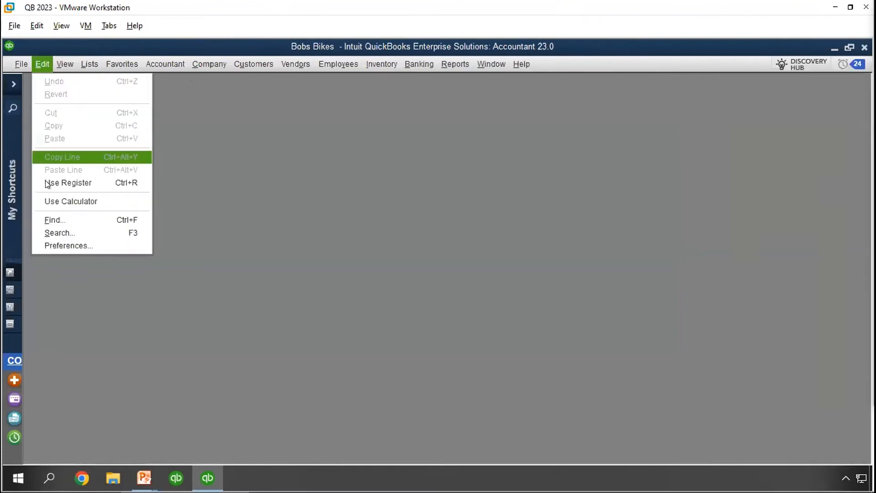
left_click(60, 241)
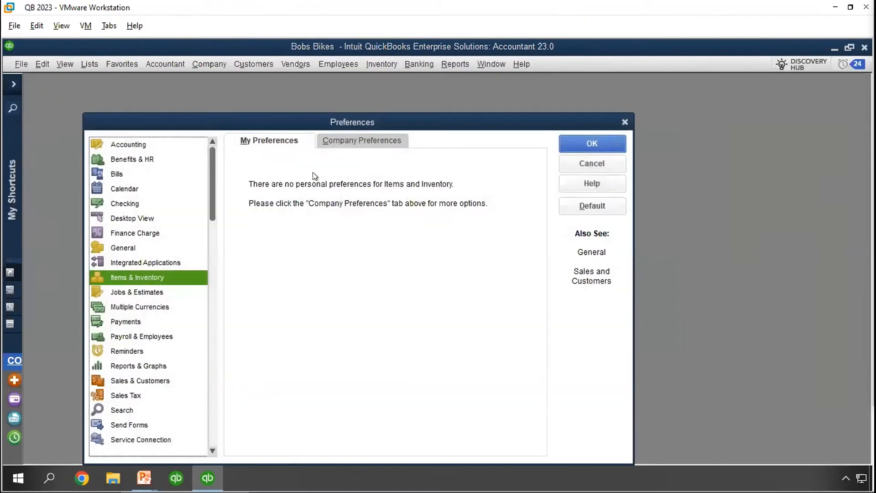
Activate lot numbers with expiration dates in Advanced Inventory Settings and save the preferences
left_click(352, 142)
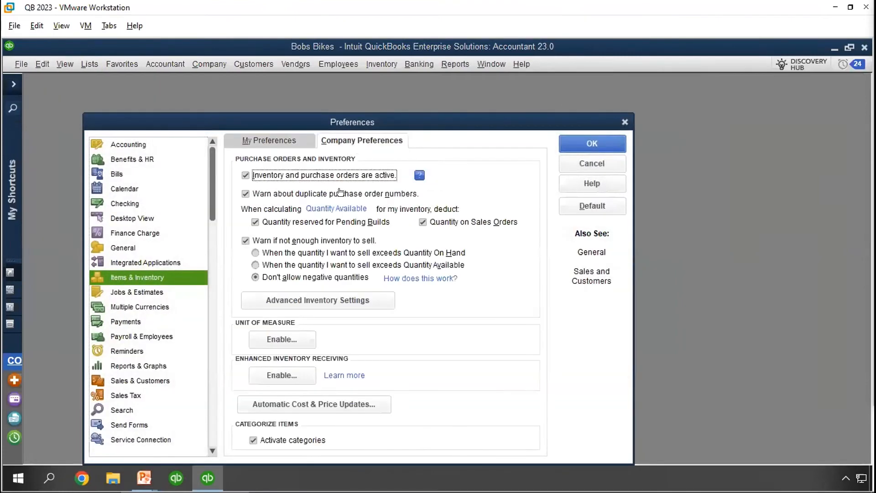
left_click(334, 297)
left_click(210, 87)
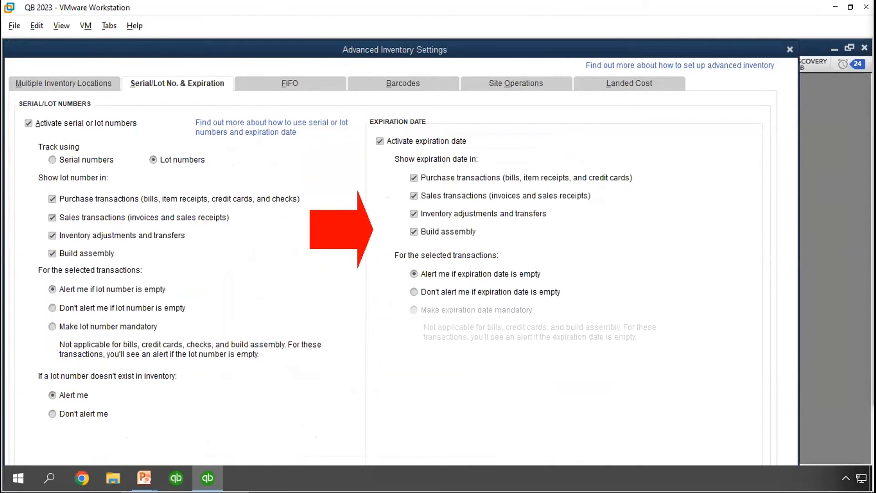
left_click(789, 51)
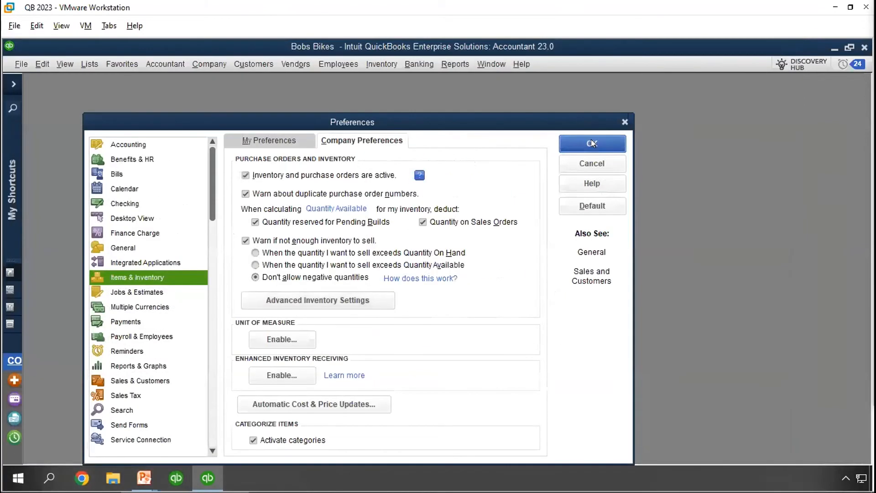
left_click(591, 140)
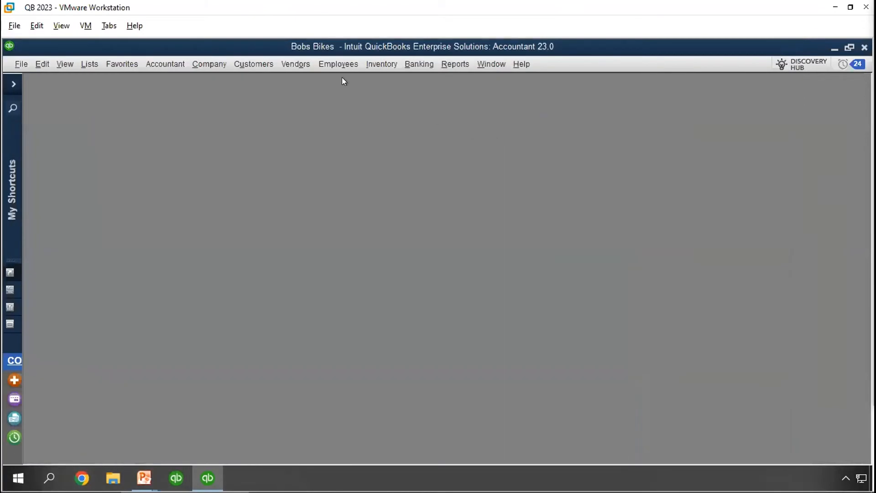
Start a new vendor bill with a WD40 Bike Chain Lube item line
left_click(288, 62)
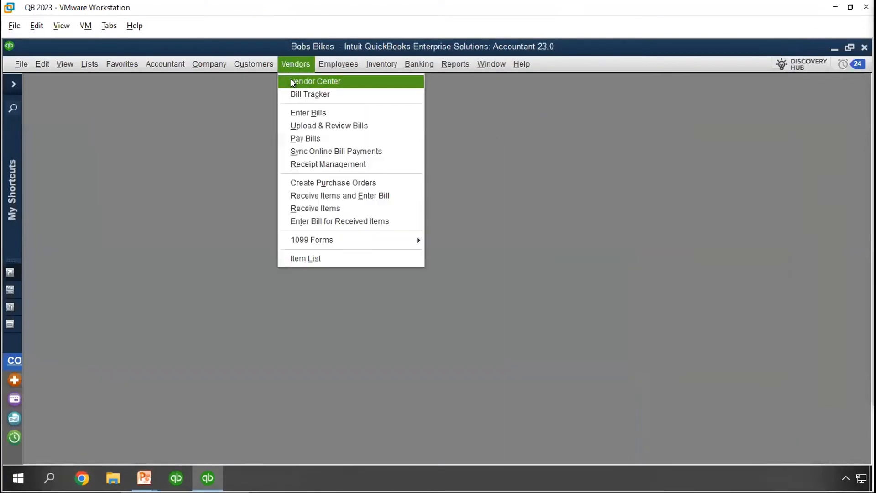
left_click(290, 109)
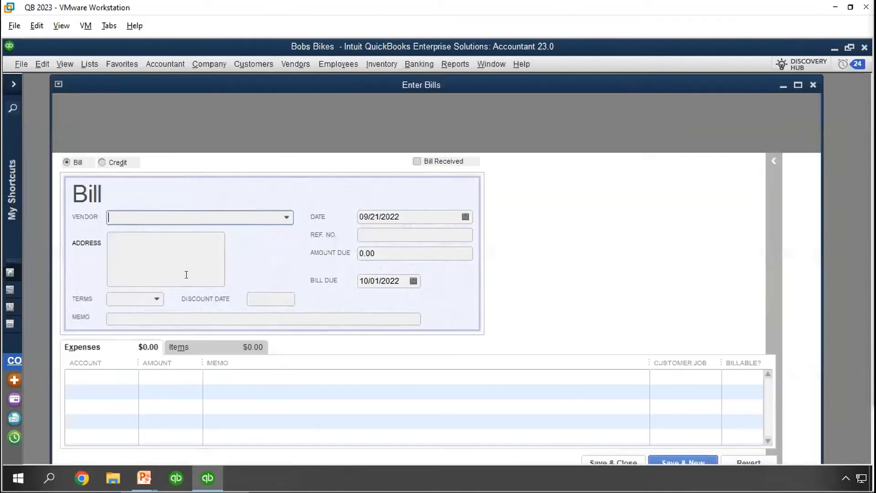
left_click(173, 347)
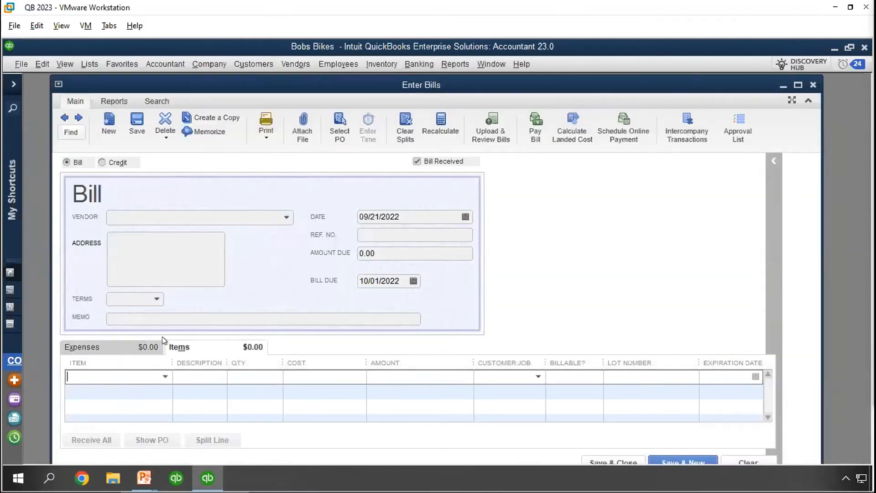
type("WD40 Bike Chain Lube")
key("Tab")
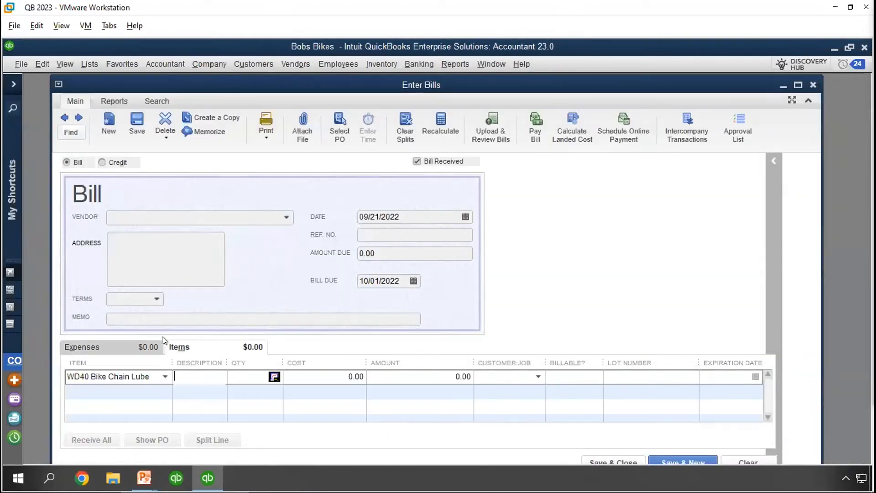
Enter quantity 1 and cost 15.00 on the WD40 line, dismissing the missing-lot warning
left_click(618, 378)
type("1")
key("Tab")
type("15")
key("Tab")
key("Tab")
key("Tab")
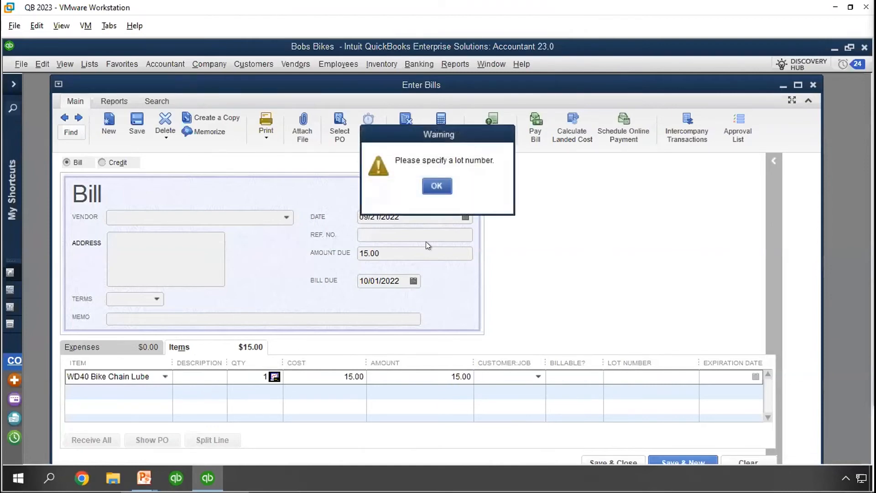
left_click(427, 189)
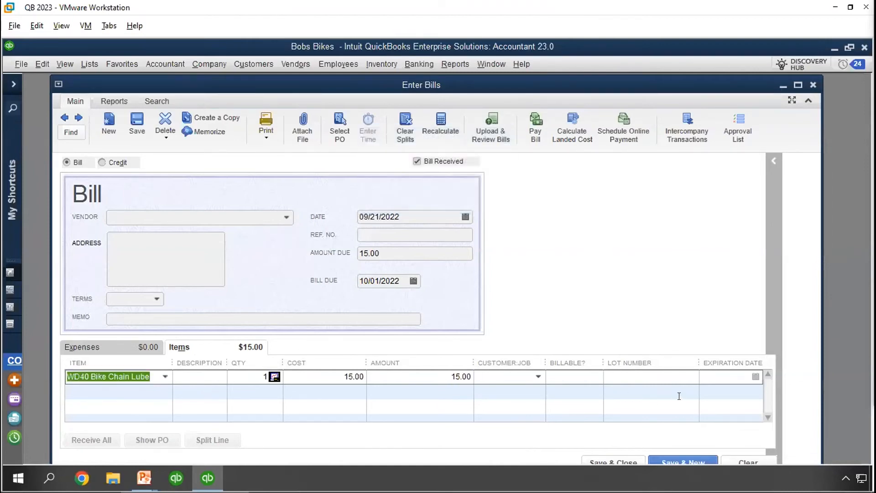
Give the WD40 line lot number 1234 and expiration date 09/21/2022
left_click(695, 377)
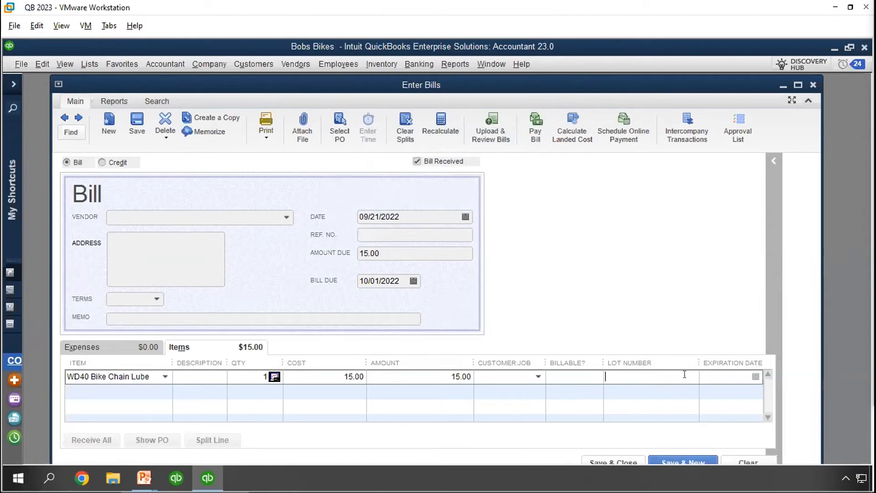
type("12345")
key("Tab")
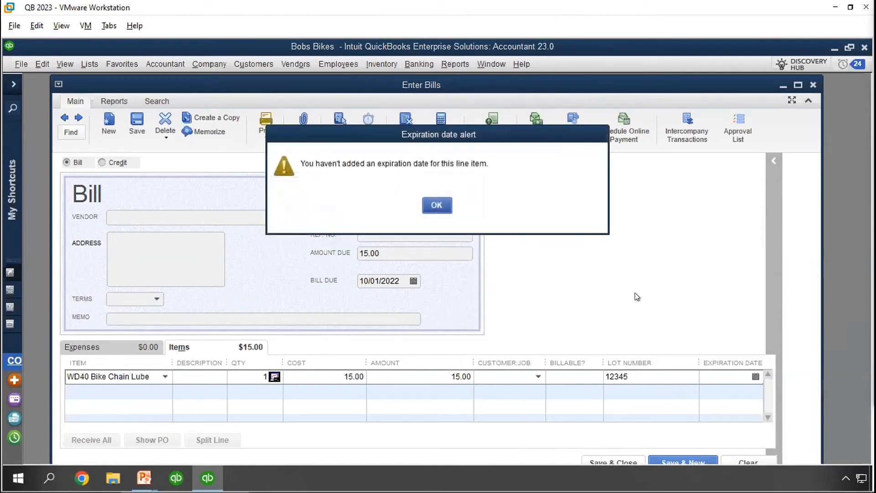
left_click(437, 205)
key("BackSpace")
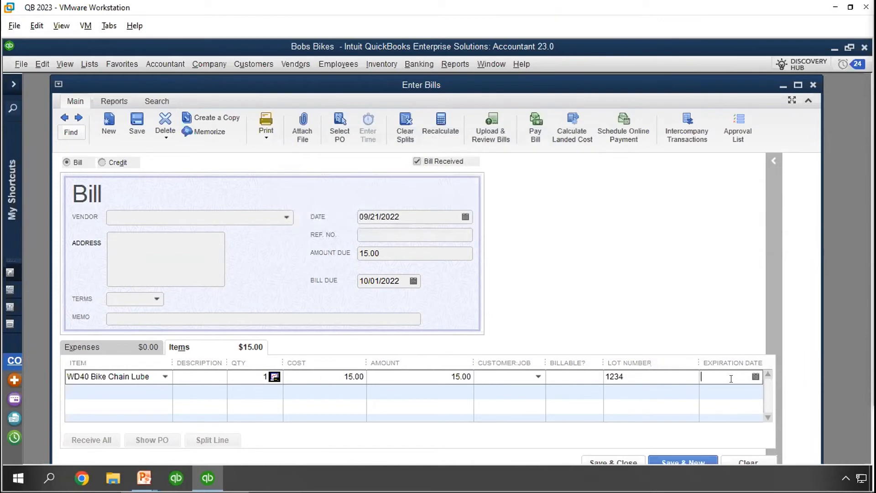
type("09")
key("Tab")
Decline adding 212 as a new item and clear it from the second line
type("212")
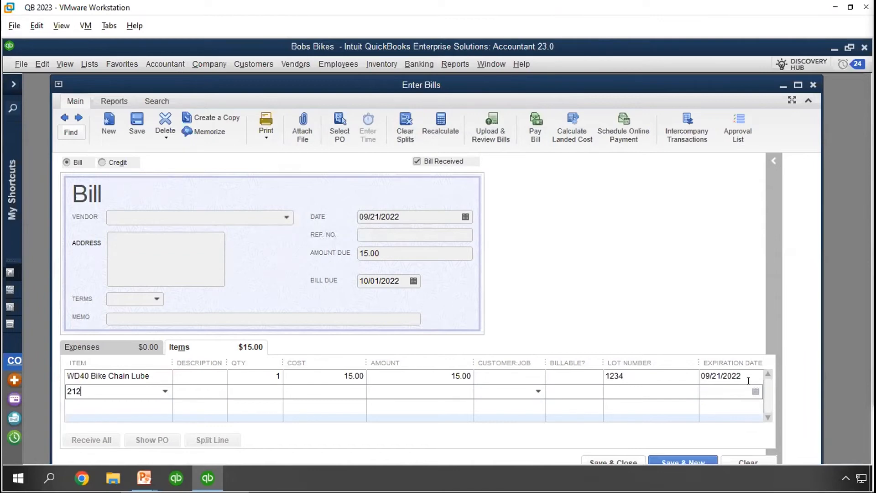
key("Tab")
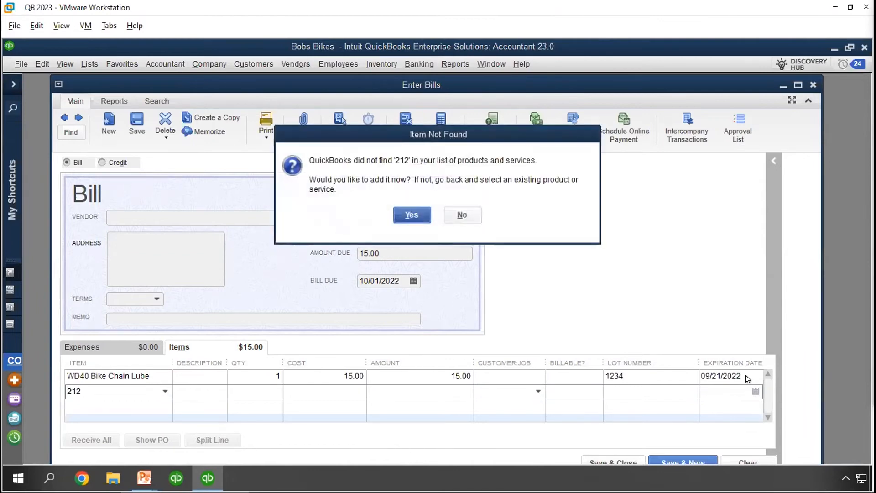
left_click(462, 215)
key("BackSpace")
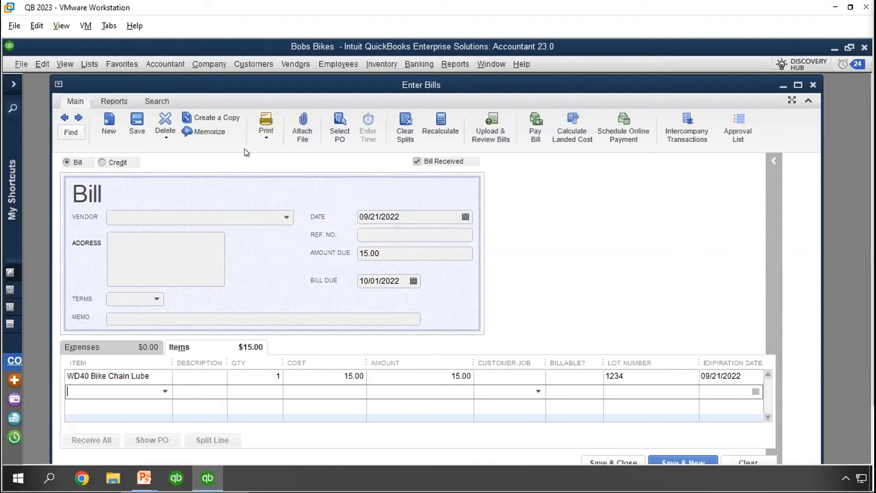
Open the Item List and filter it to items matching 'wd'
left_click(40, 59)
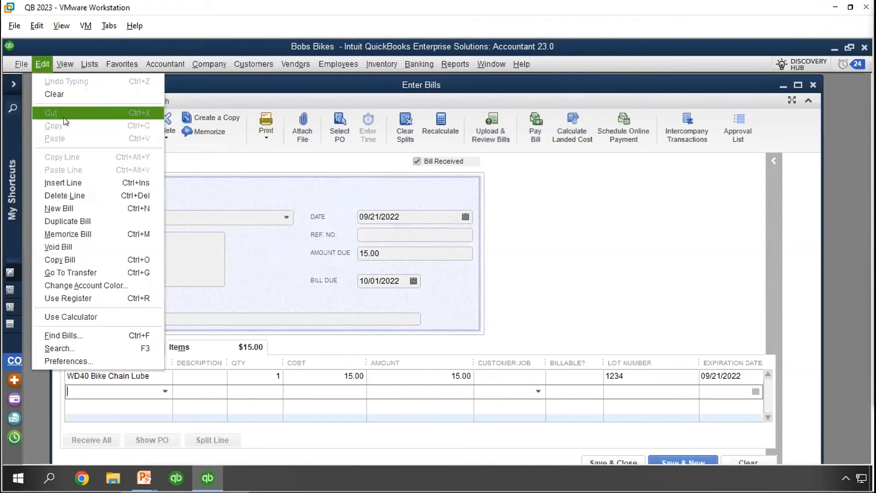
mouse_move(89, 64)
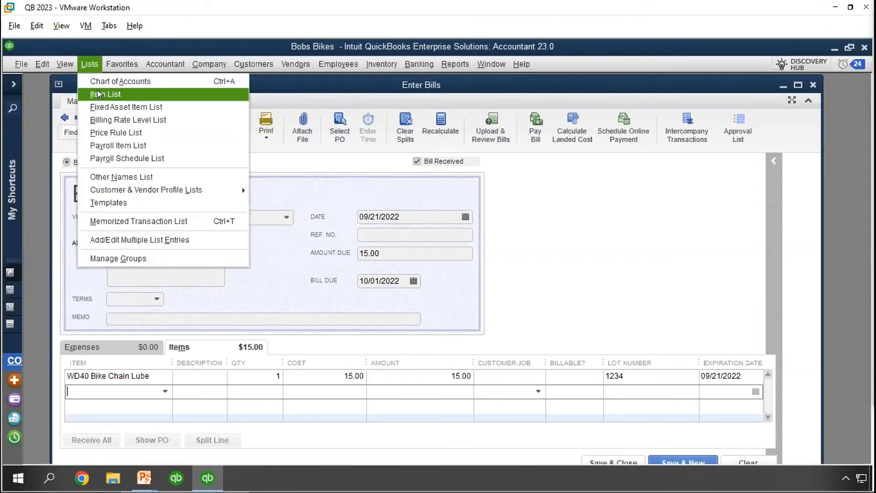
left_click(98, 94)
left_click(196, 229)
type("wd")
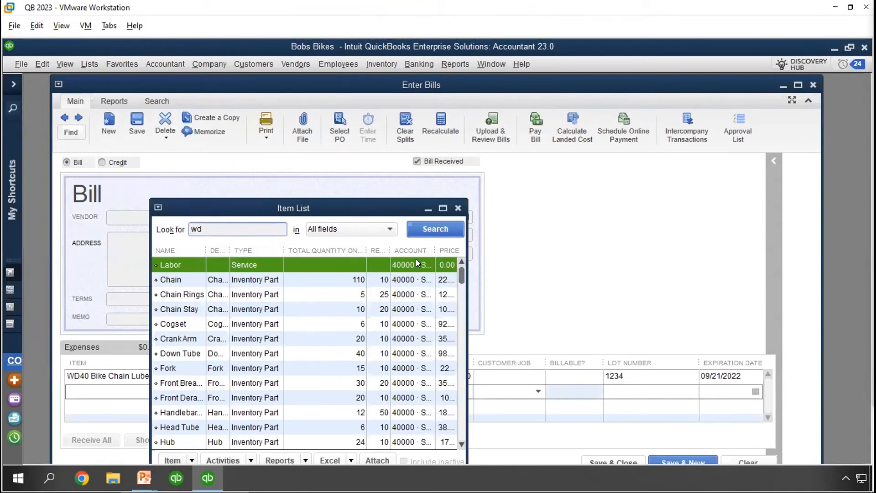
left_click(424, 230)
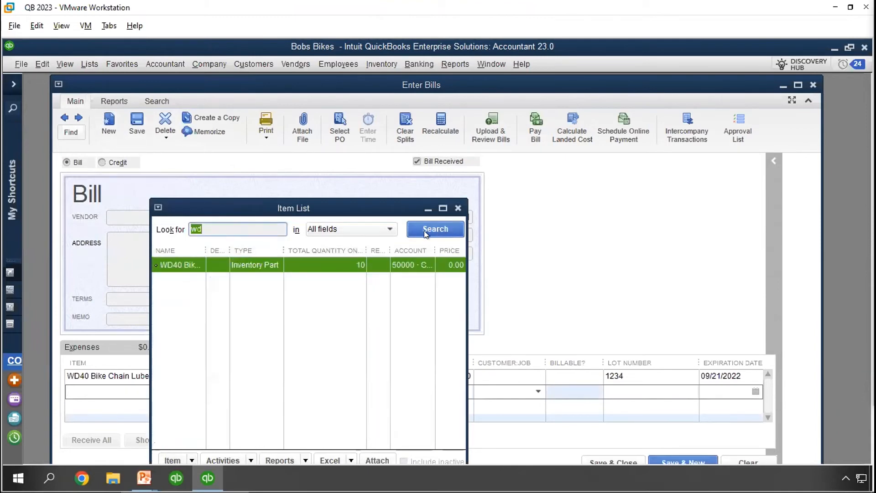
Edit the WD40 Bike Chain Lube item and review its lot number and expiration settings
right_click(344, 259)
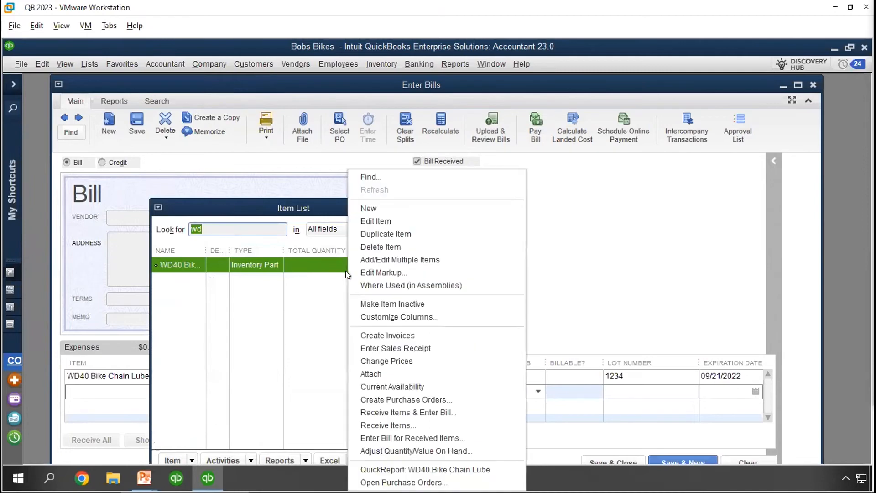
left_click(362, 221)
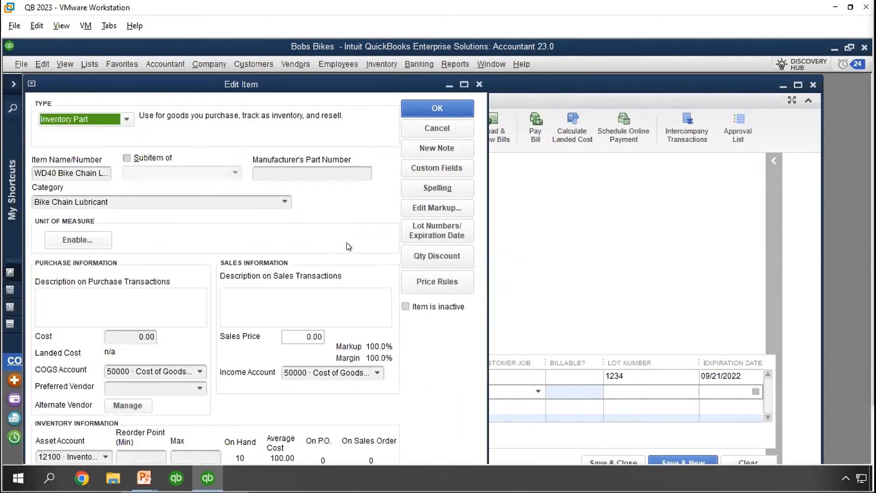
left_click(429, 231)
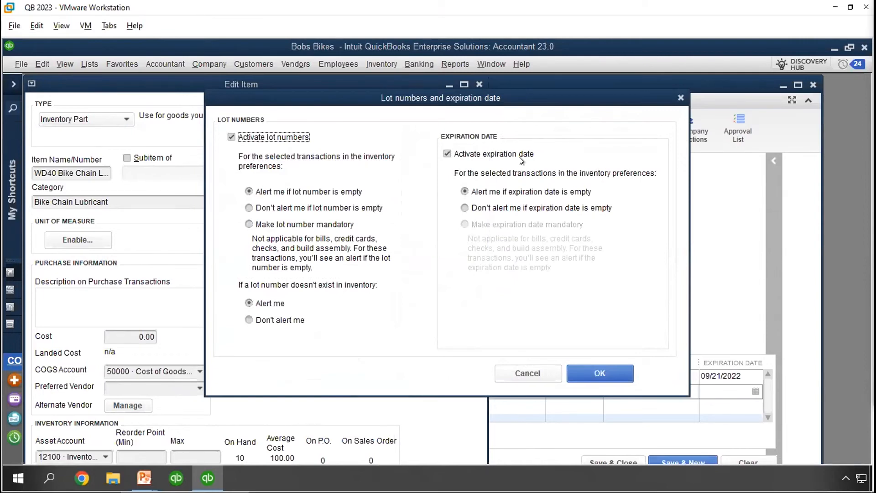
left_click(598, 373)
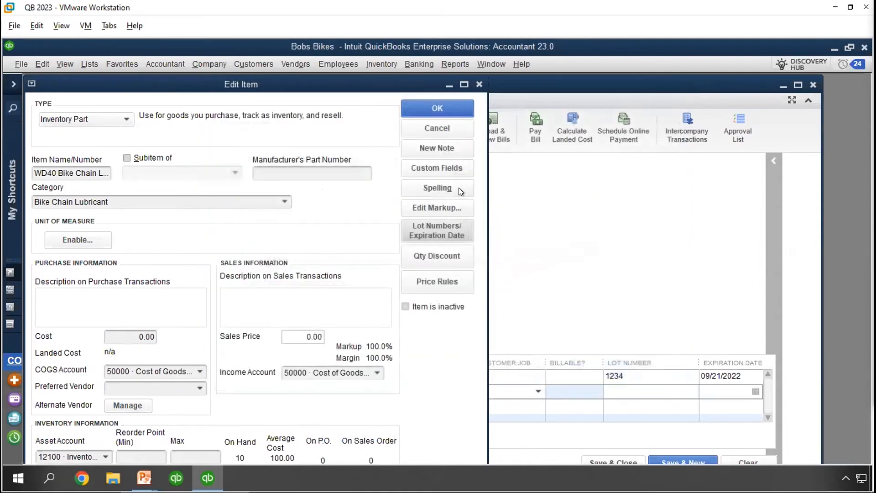
Show the WD40 item's category choices, then advance to the item categorization slide in PowerPoint
left_click(285, 203)
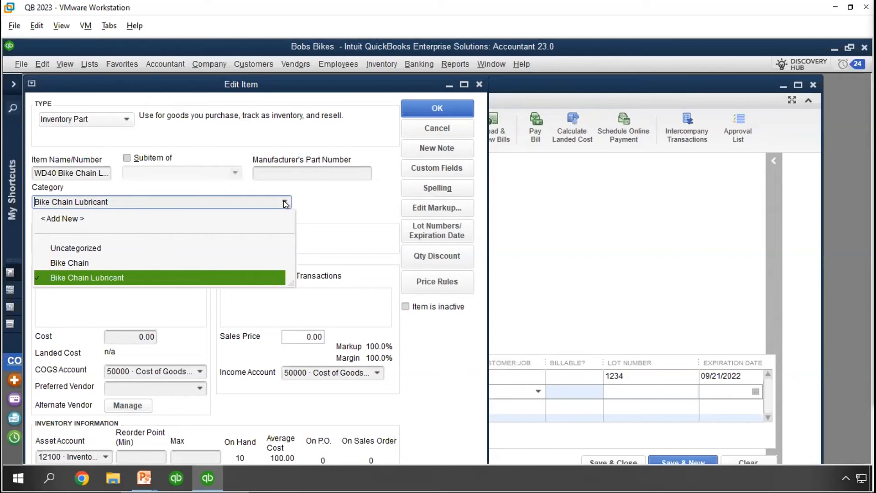
key("alt+Tab")
key("alt+Tab")
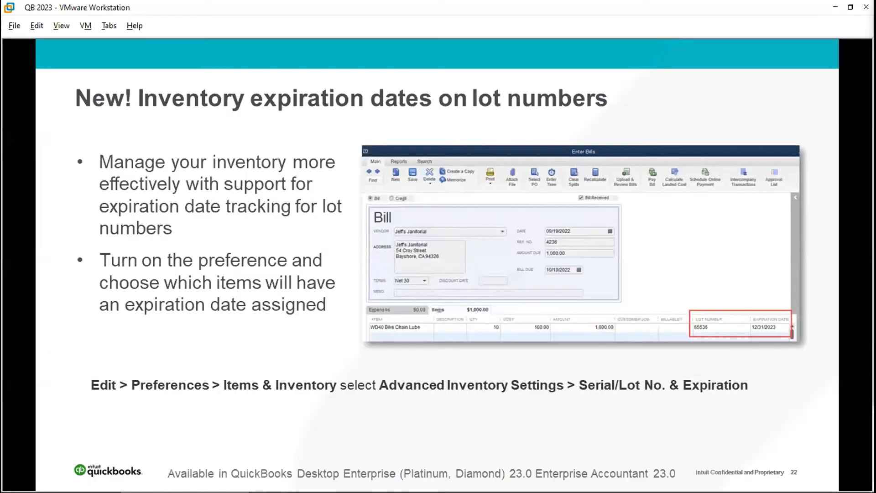
key("Right")
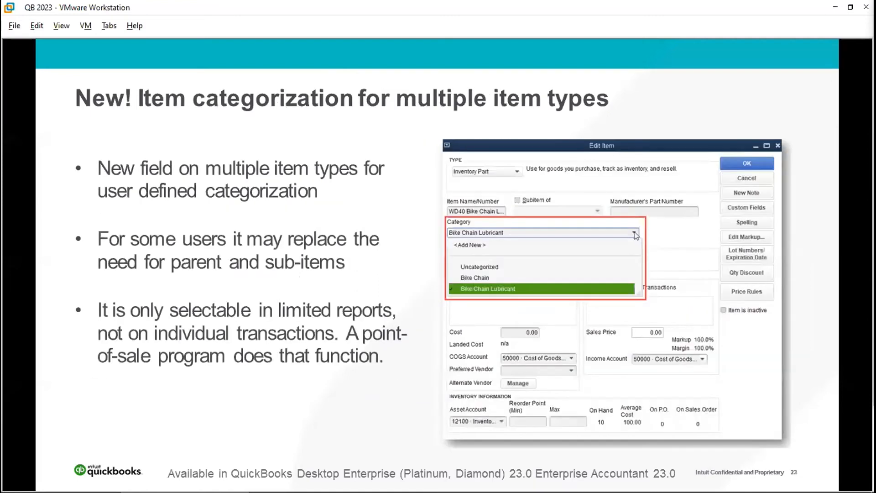